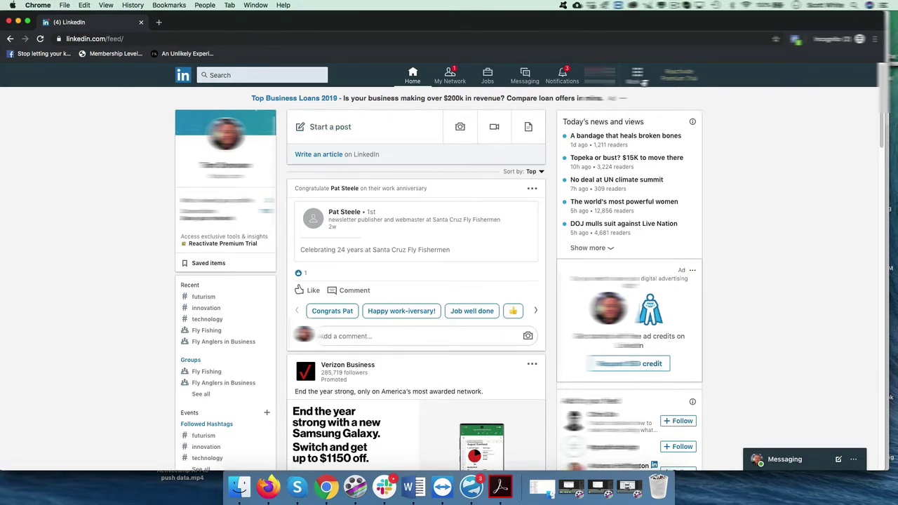
# Step: Launch LinkedIn Campaign Manager from the Work menu's Advertise option
pyautogui.click(640, 81)
pyautogui.click(848, 168)
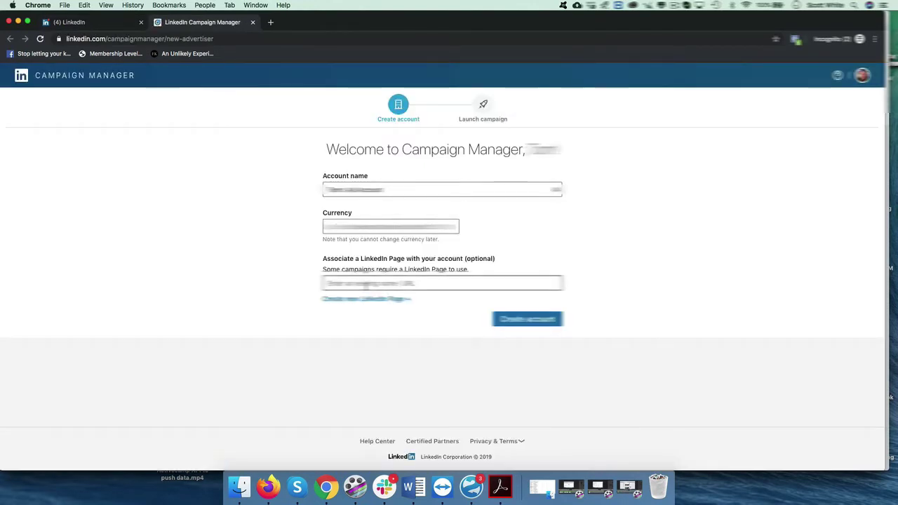
# Step: Enter 'activecampaign' as the LinkedIn Page to associate with the new ad account
pyautogui.click(371, 283)
pyautogui.write('activ')
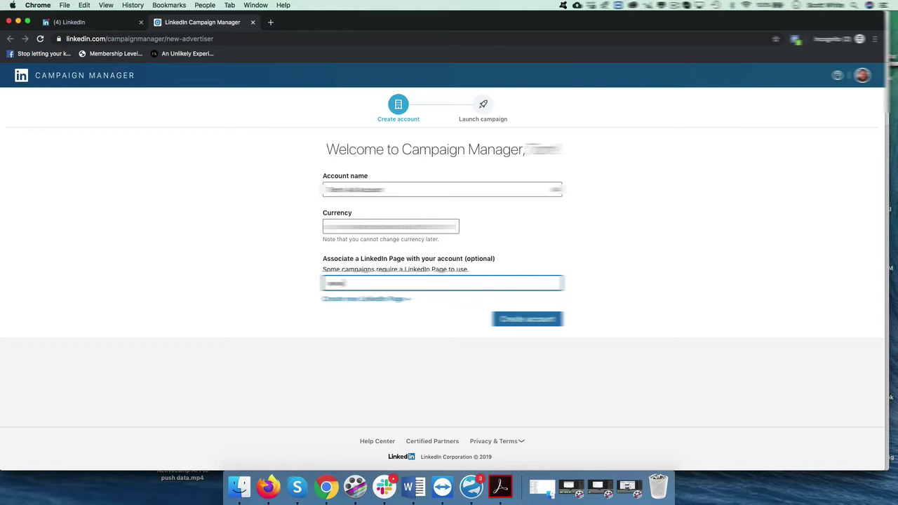
pyautogui.write('ec')
pyautogui.write('ampaign')
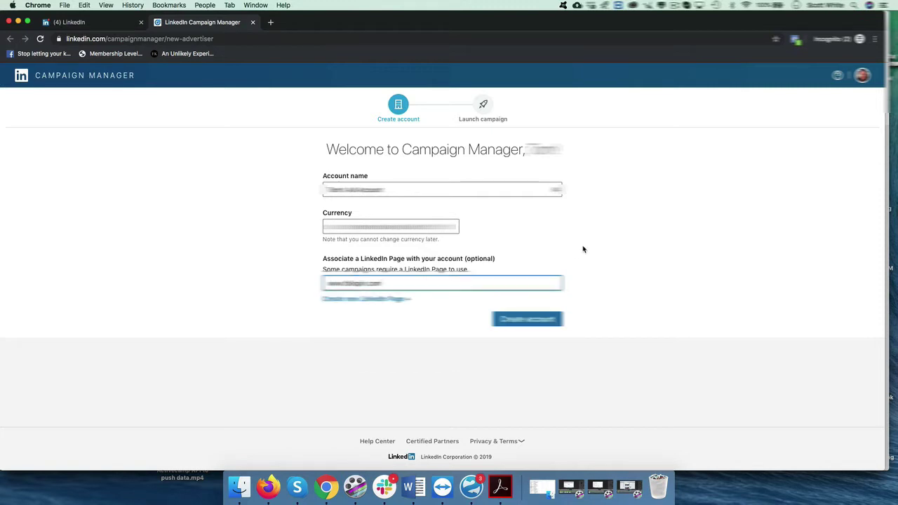
# Step: Create the ad account and scroll through the campaign objective page that follows
pyautogui.click(527, 319)
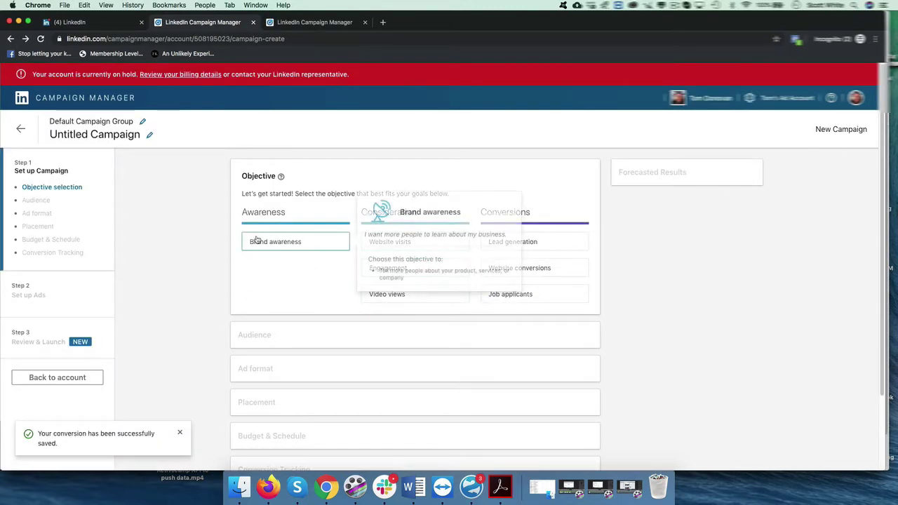
pyautogui.scroll(-1, 366, 232)
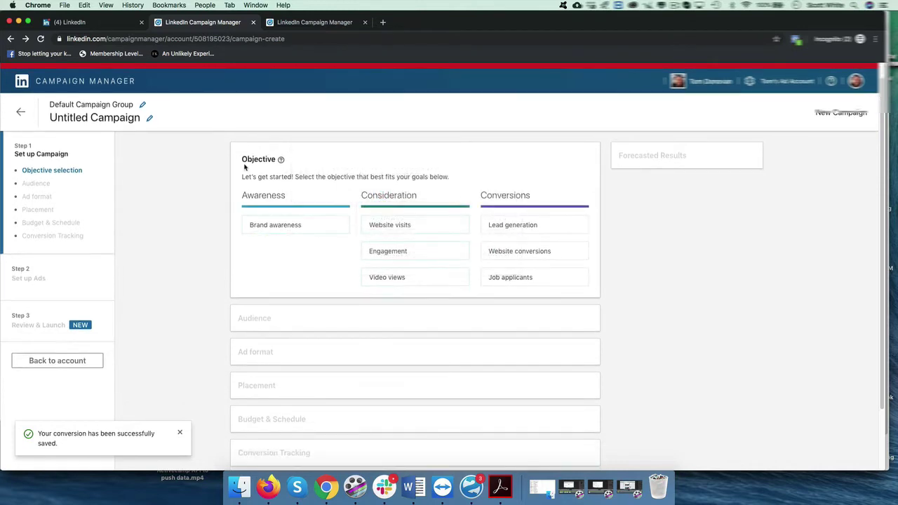
pyautogui.scroll(-1, 284, 204)
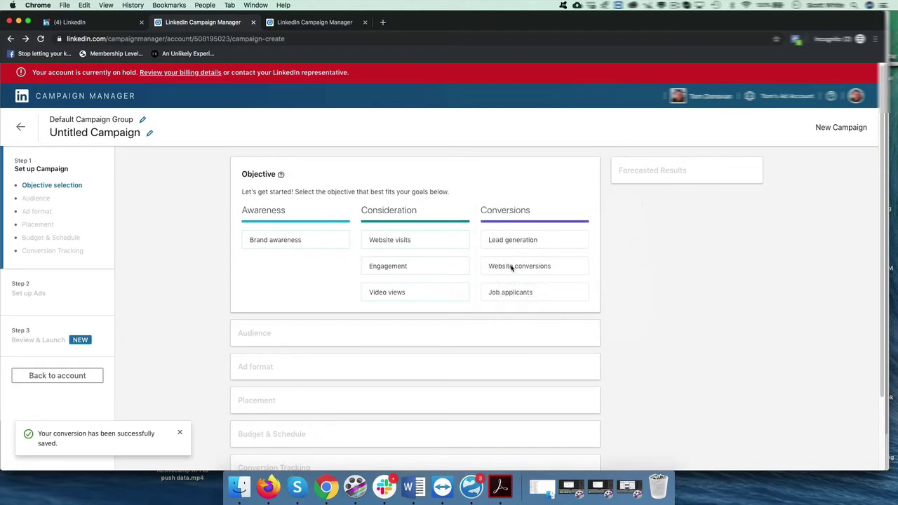
# Step: Copy the Insight Tag code from Account Assets using the self-install option
pyautogui.click(21, 129)
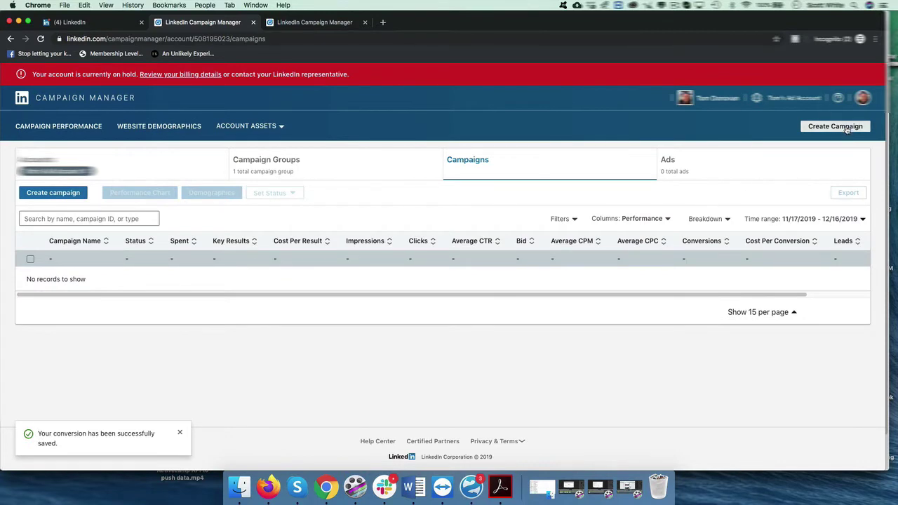
pyautogui.click(248, 130)
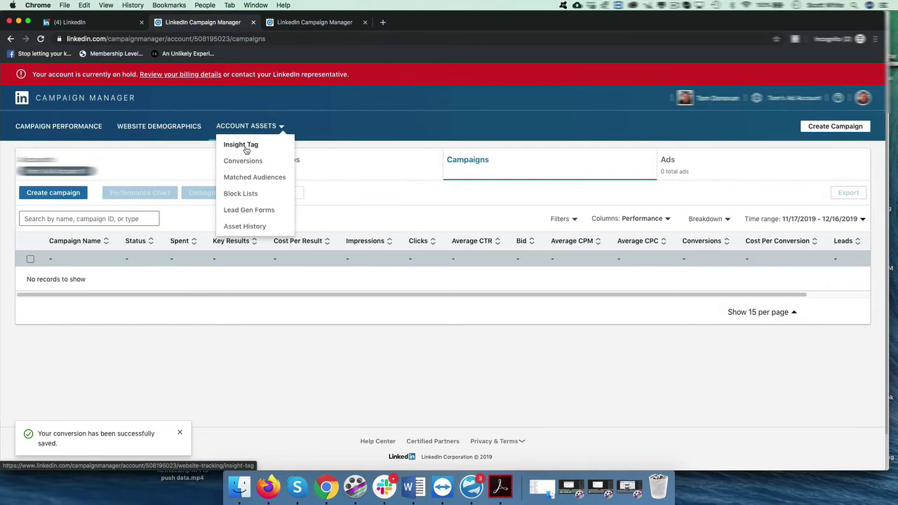
pyautogui.click(246, 147)
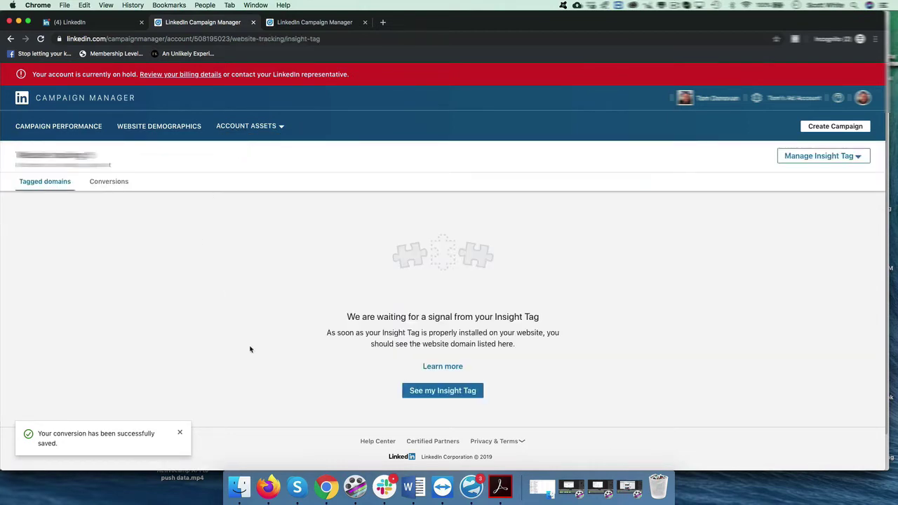
pyautogui.click(440, 392)
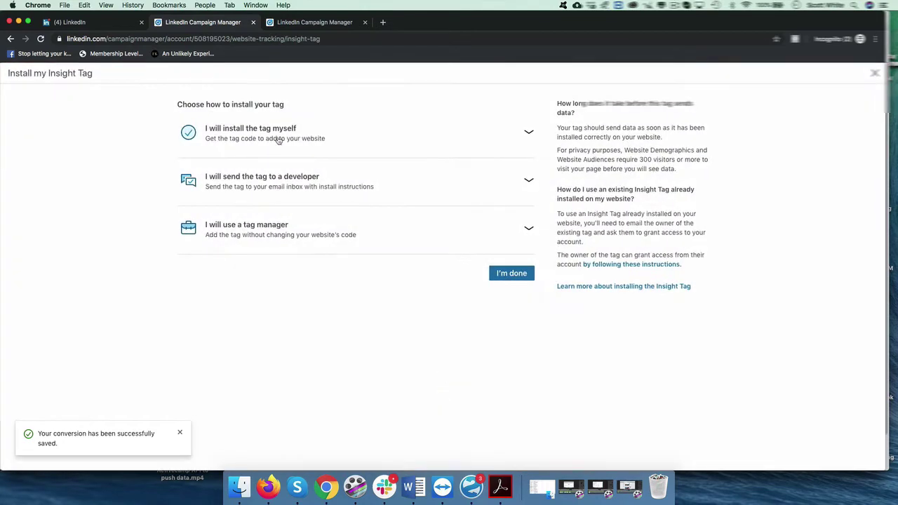
pyautogui.click(515, 134)
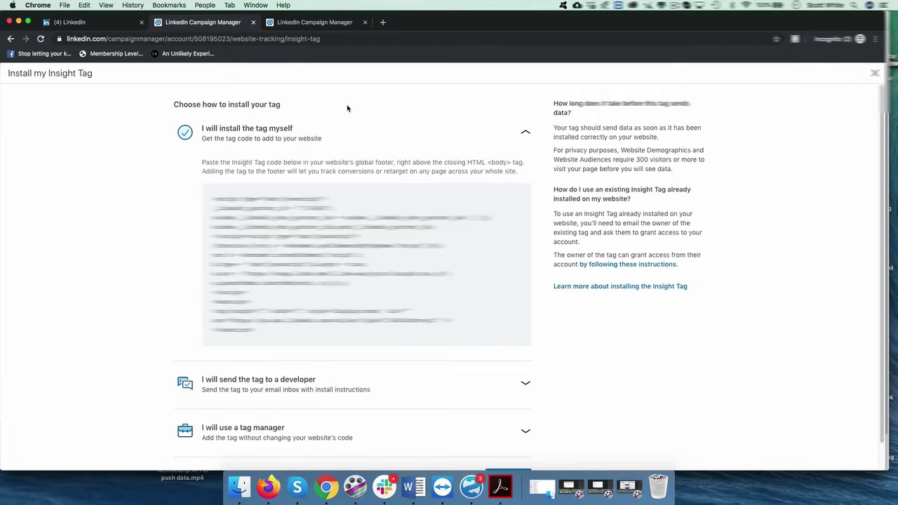
pyautogui.click(324, 223)
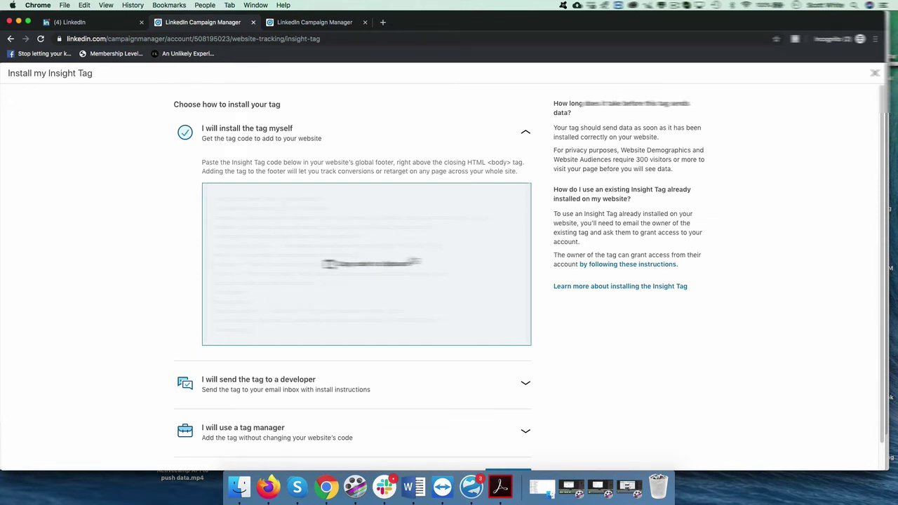
# Step: Start a new campaign from the Default Campaign Group and review its objective choices
pyautogui.click(11, 41)
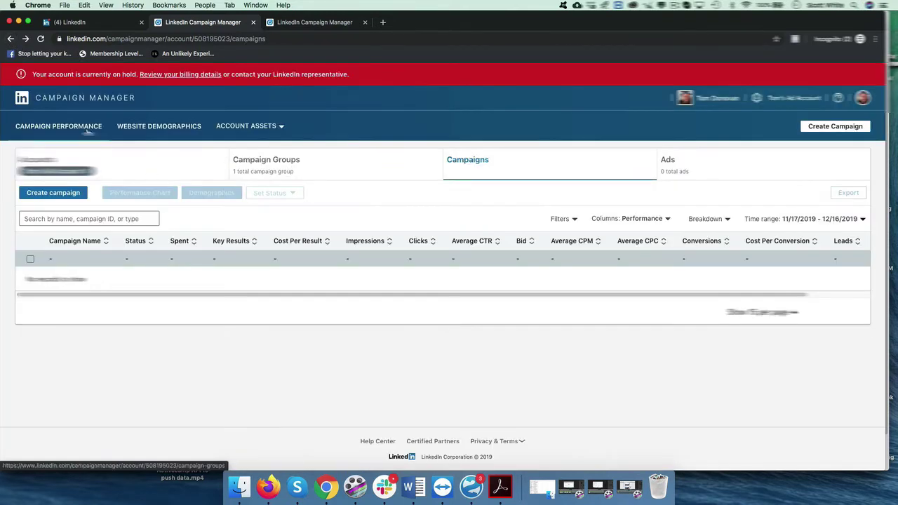
pyautogui.click(59, 126)
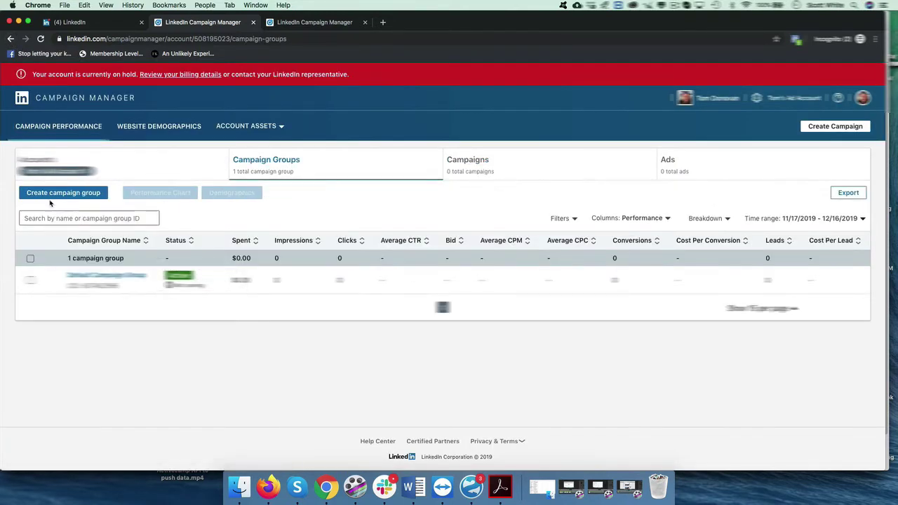
pyautogui.click(199, 279)
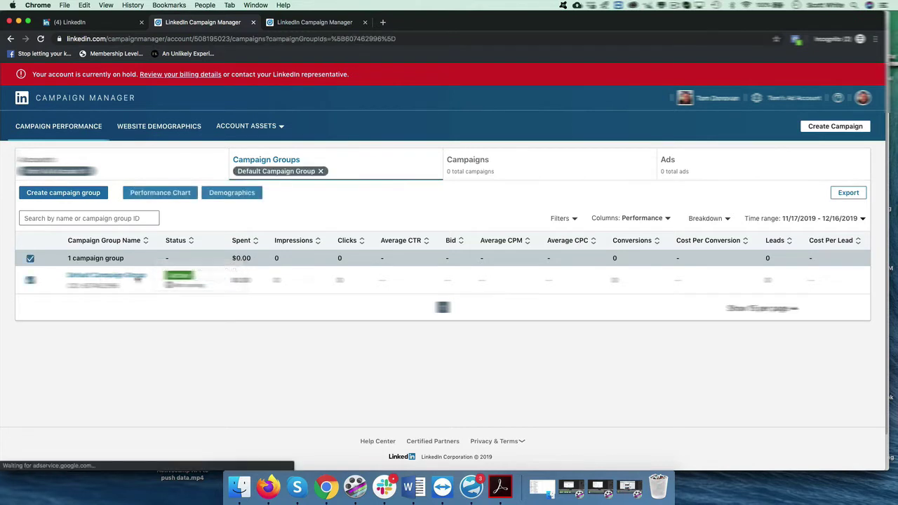
pyautogui.click(835, 126)
pyautogui.moveTo(534, 242)
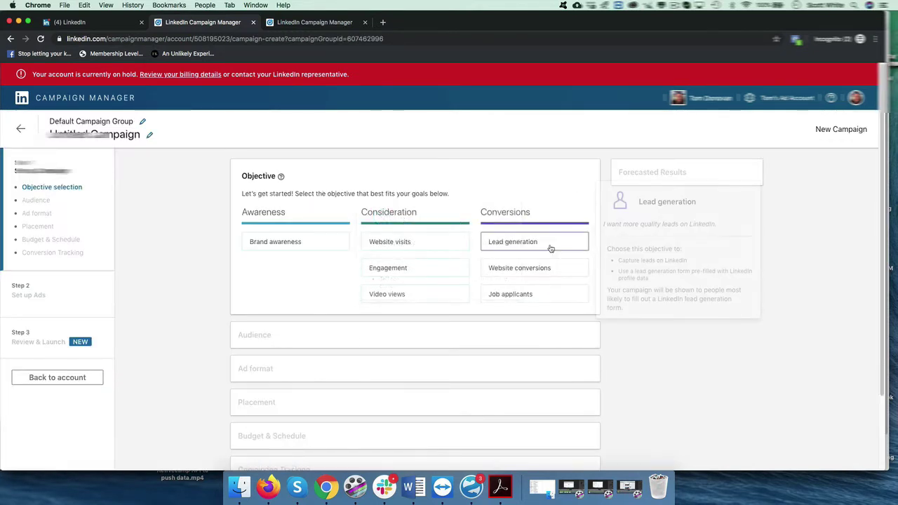
pyautogui.scroll(-3, 496, 257)
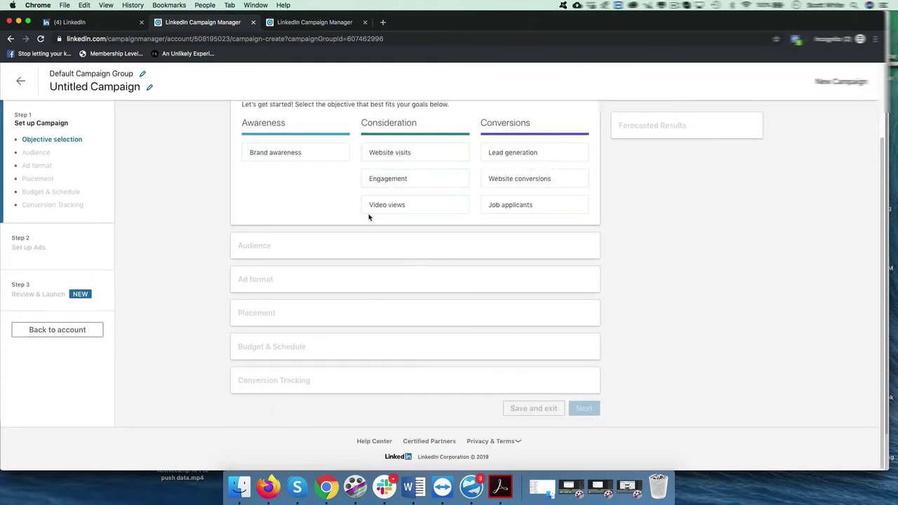
pyautogui.scroll(3, 369, 214)
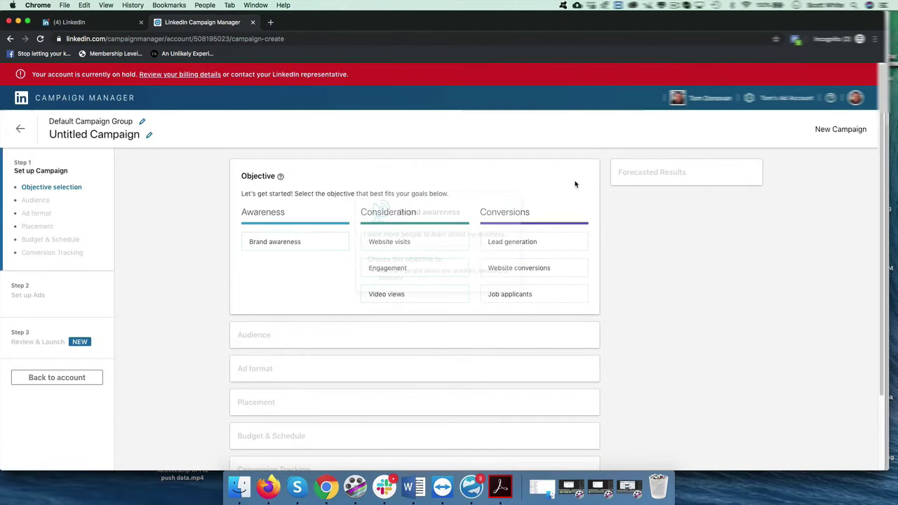
pyautogui.moveTo(533, 152)
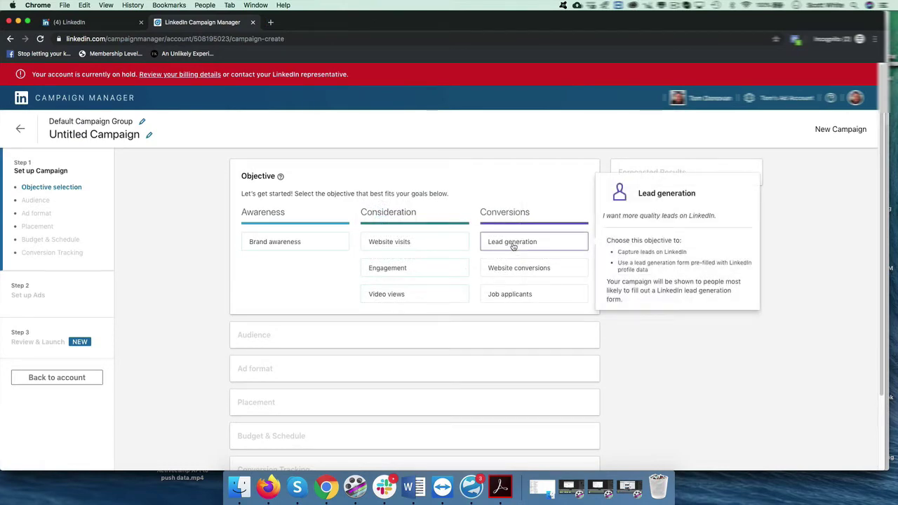
# Step: Set the objective to Lead generation and target the General Dentist job title
pyautogui.click(513, 243)
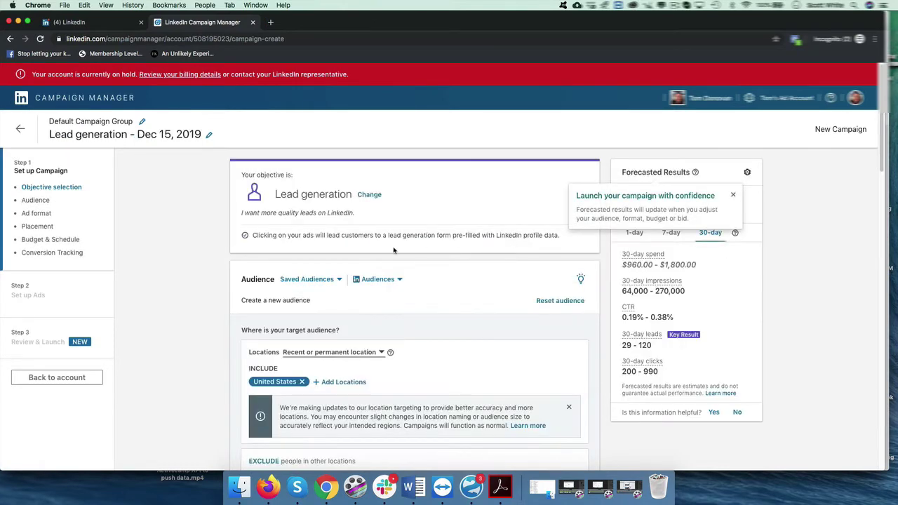
pyautogui.scroll(-2, 393, 236)
pyautogui.scroll(-2, 451, 249)
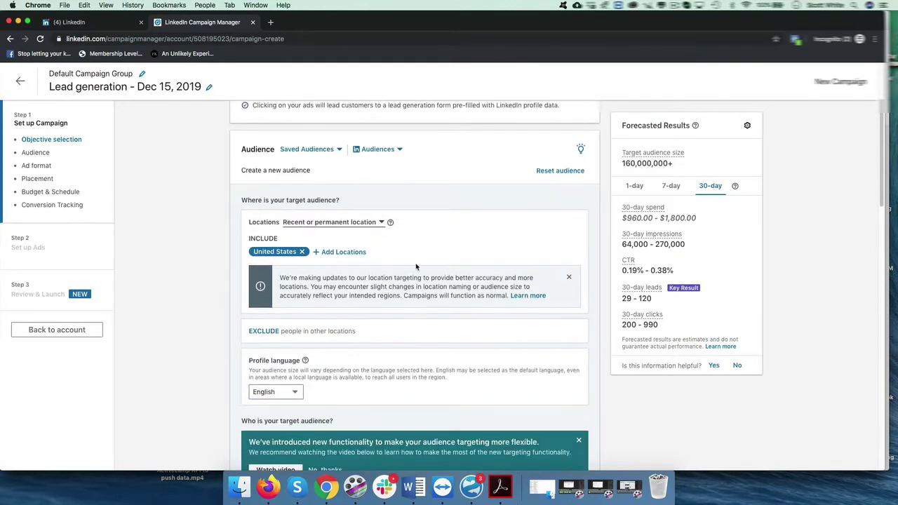
pyautogui.write('dentist')
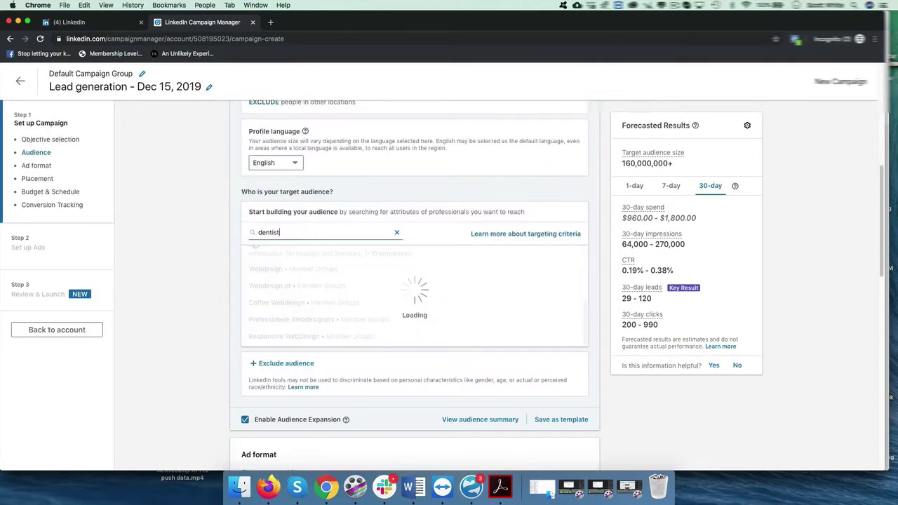
pyautogui.scroll(-2, 309, 295)
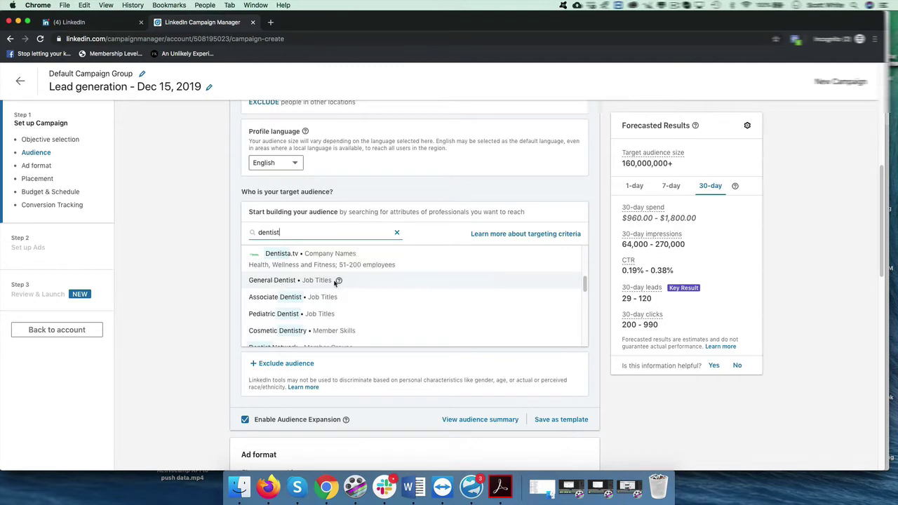
pyautogui.click(291, 284)
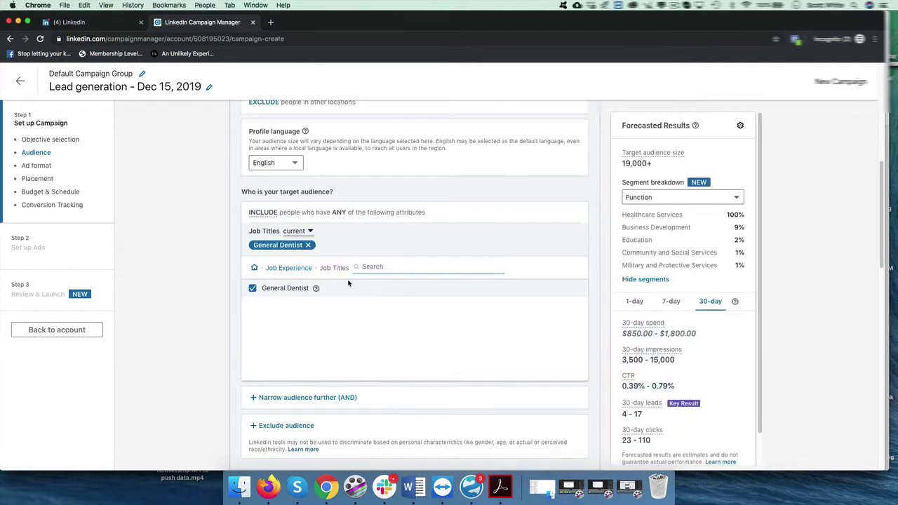
# Step: Move down to Conversion tracking and open the form for adding a new conversion
pyautogui.scroll(-3, 286, 301)
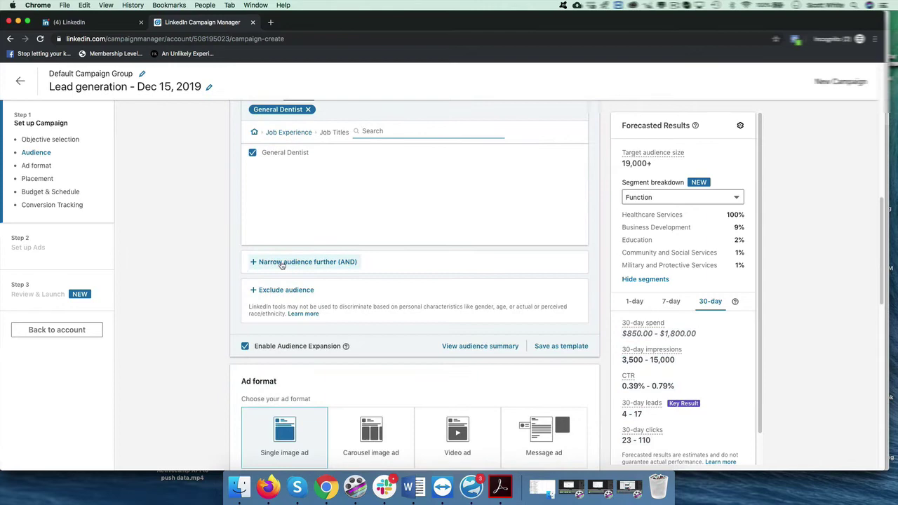
pyautogui.scroll(-1, 280, 280)
pyautogui.scroll(-1, 277, 287)
pyautogui.scroll(-5, 307, 266)
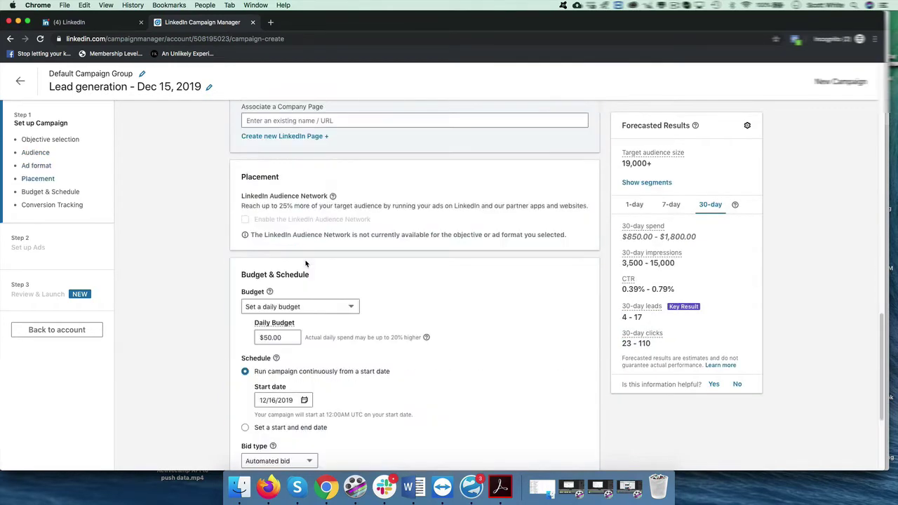
pyautogui.scroll(-1, 344, 255)
pyautogui.scroll(-3, 316, 309)
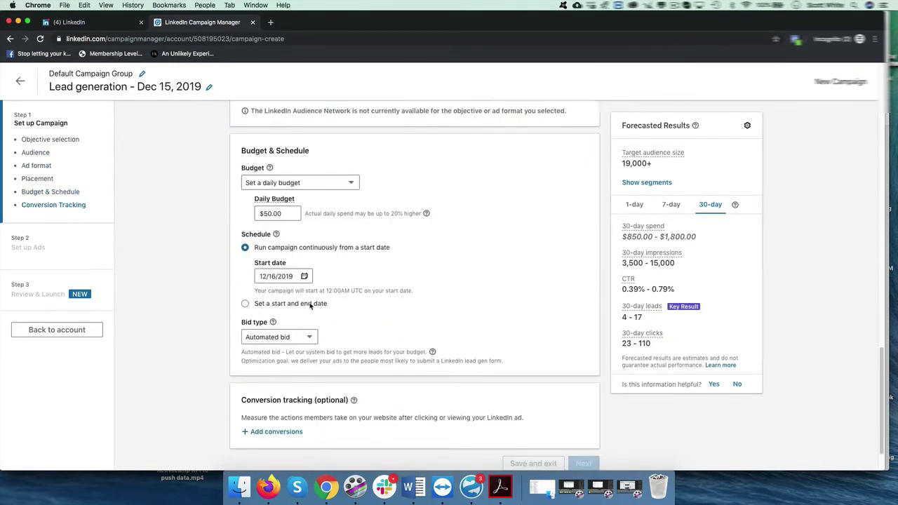
pyautogui.scroll(-1, 286, 359)
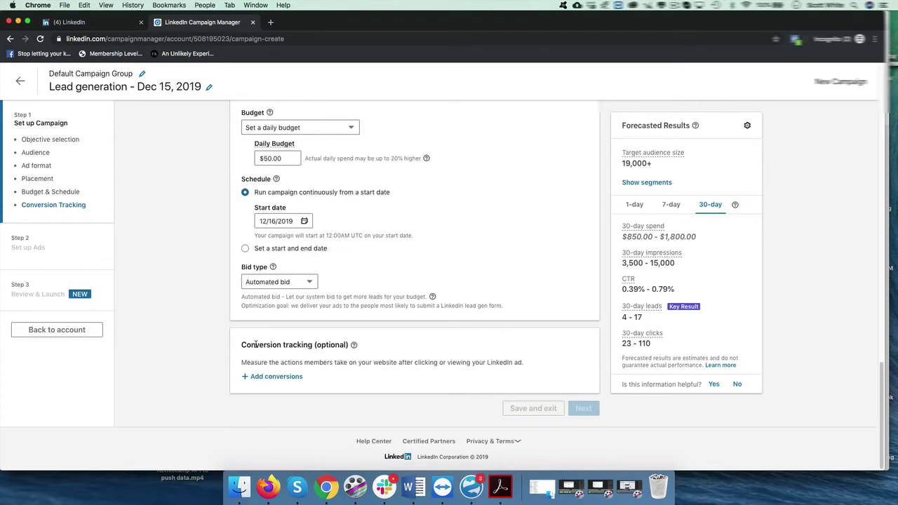
pyautogui.moveTo(256, 343); pyautogui.dragTo(347, 345)
pyautogui.click(318, 372)
pyautogui.click(274, 377)
# Step: Name the conversion 'Linkedin Conversion Purchase', type Purchase, with a $35.00 value
pyautogui.click(251, 113)
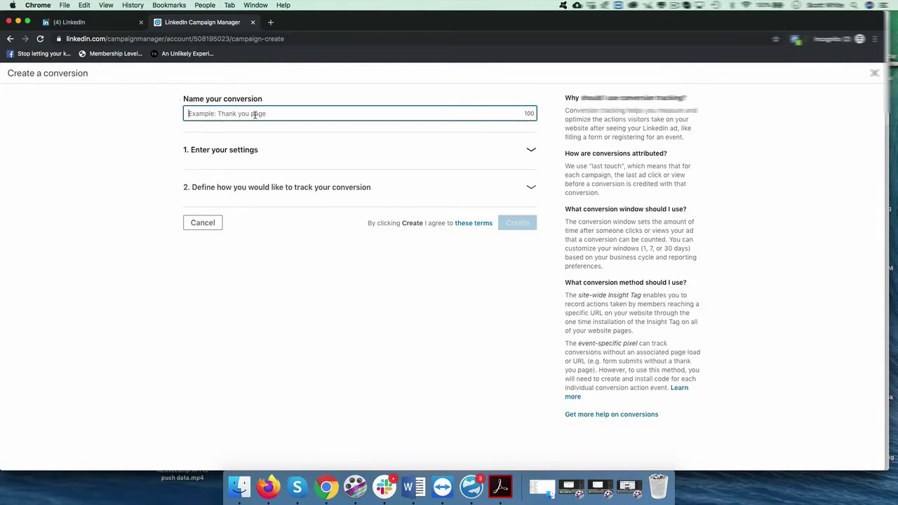
pyautogui.write('Linkedin C')
pyautogui.write('onversion Purch')
pyautogui.write('ase')
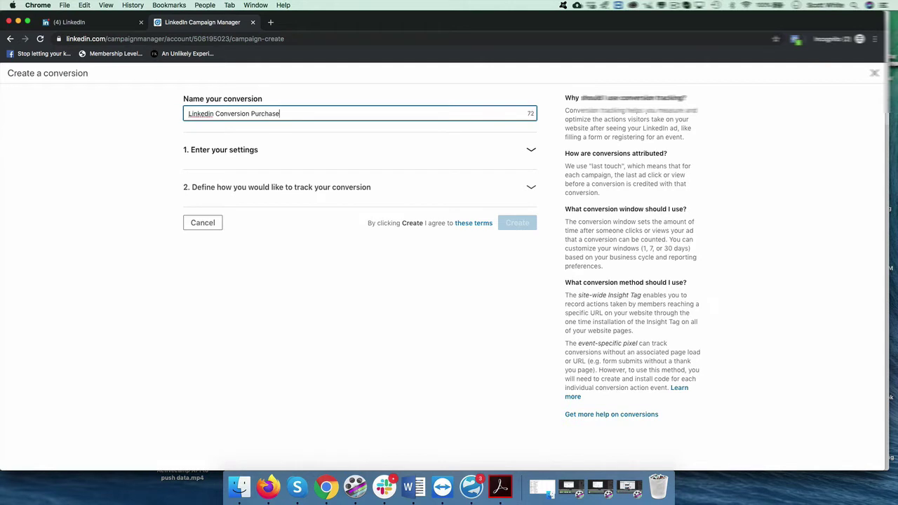
pyautogui.click(223, 153)
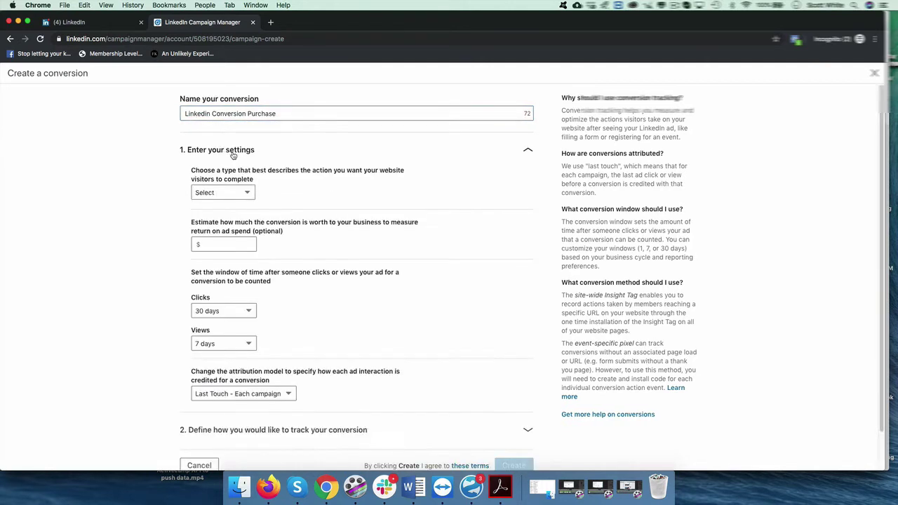
pyautogui.click(239, 193)
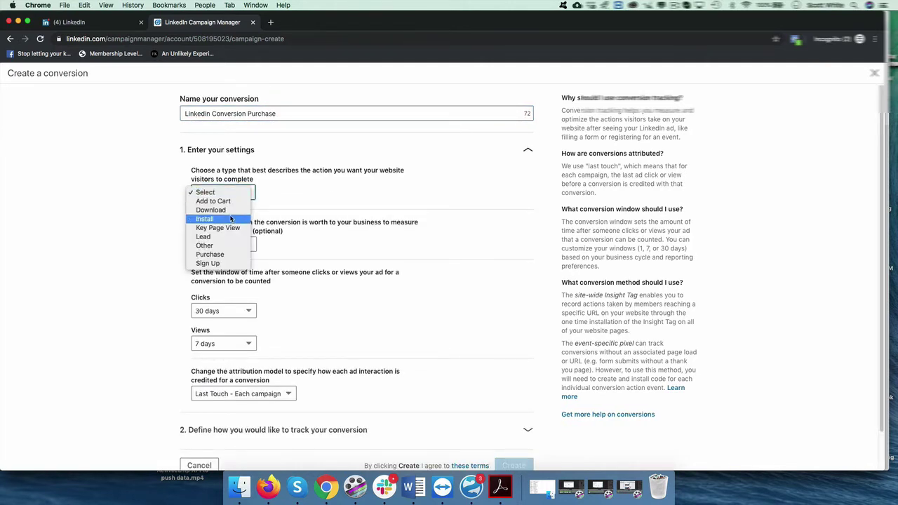
pyautogui.click(223, 254)
pyautogui.scroll(-1, 360, 203)
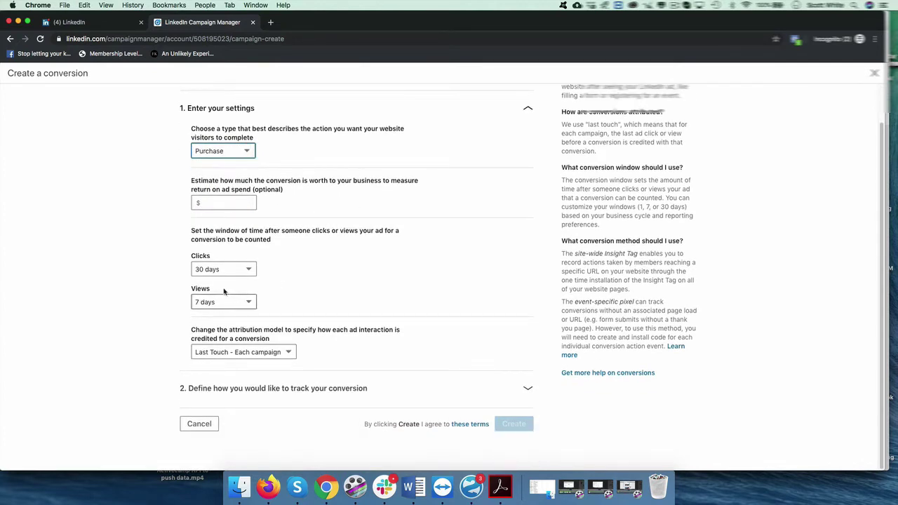
pyautogui.click(239, 202)
pyautogui.tripleClick(251, 184)
pyautogui.click(248, 205)
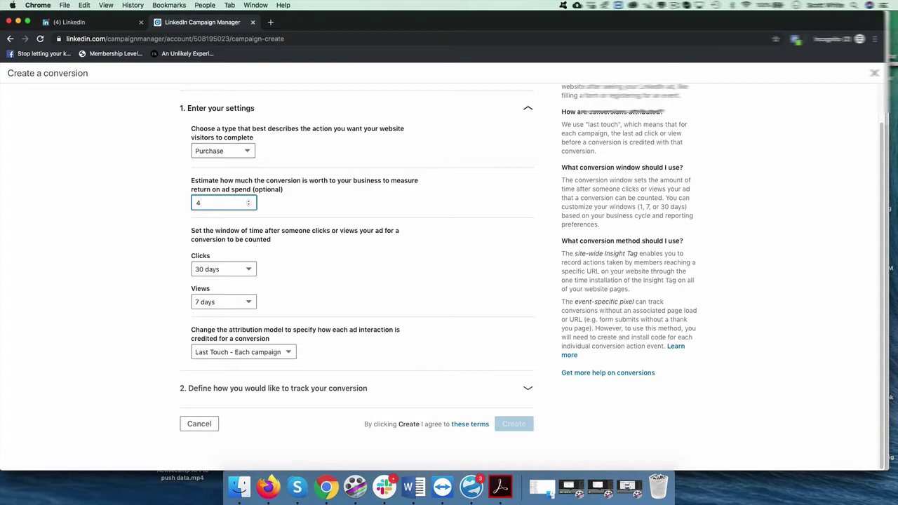
pyautogui.click(372, 219)
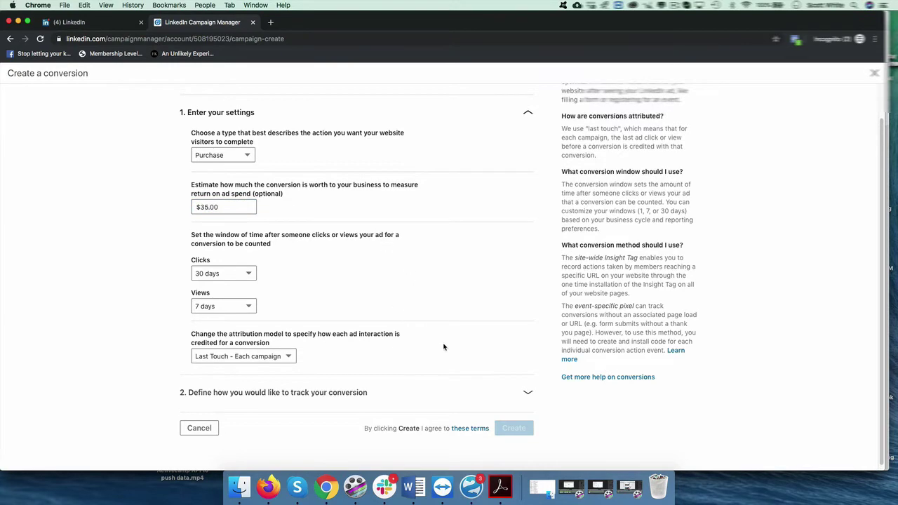
# Step: Track pages whose URLs contain 'confirmation' and save the conversion
pyautogui.click(526, 393)
pyautogui.scroll(-5, 484, 380)
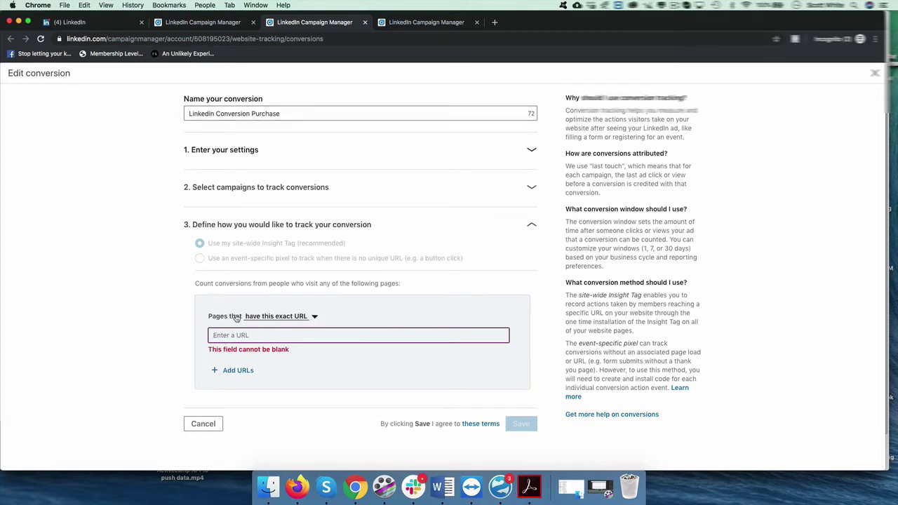
pyautogui.click(312, 316)
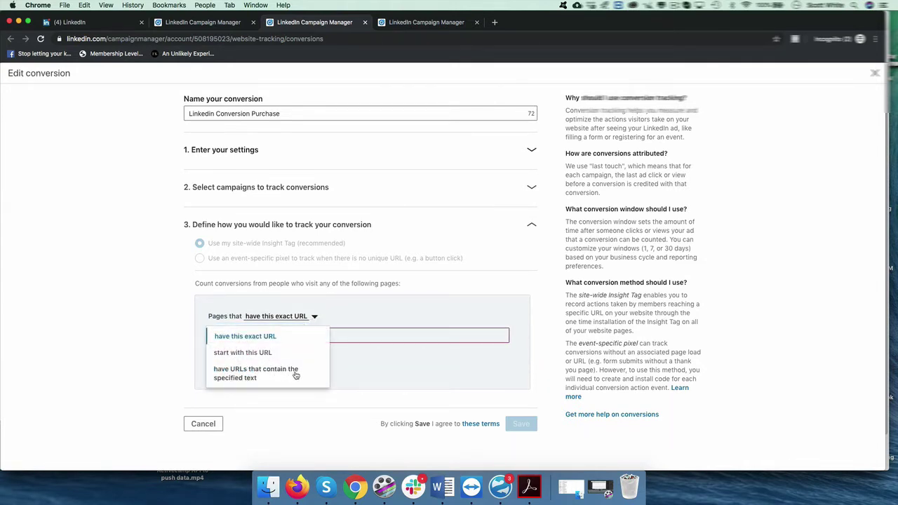
pyautogui.click(240, 382)
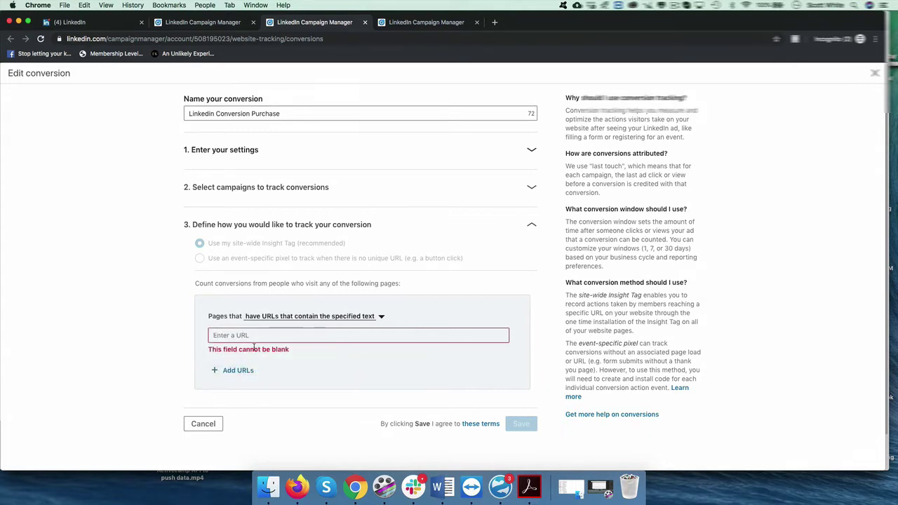
pyautogui.click(253, 334)
pyautogui.write('c')
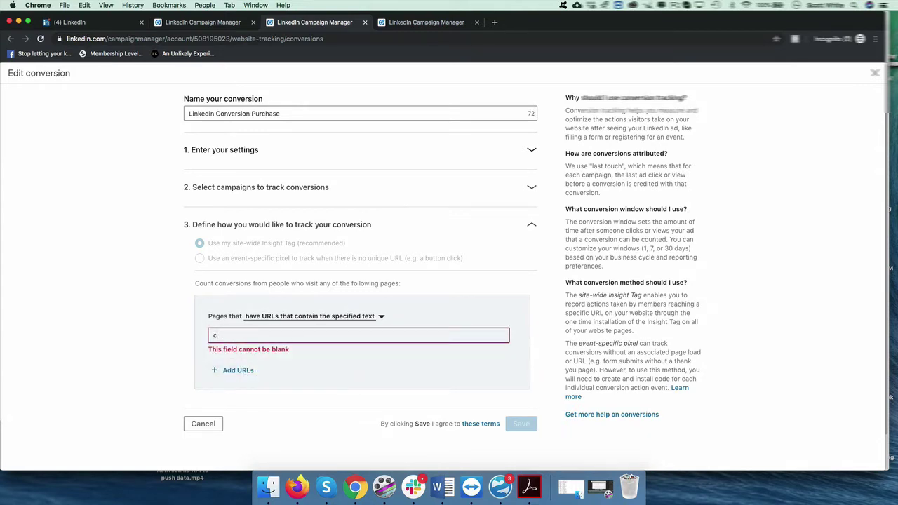
pyautogui.write('onfirmation')
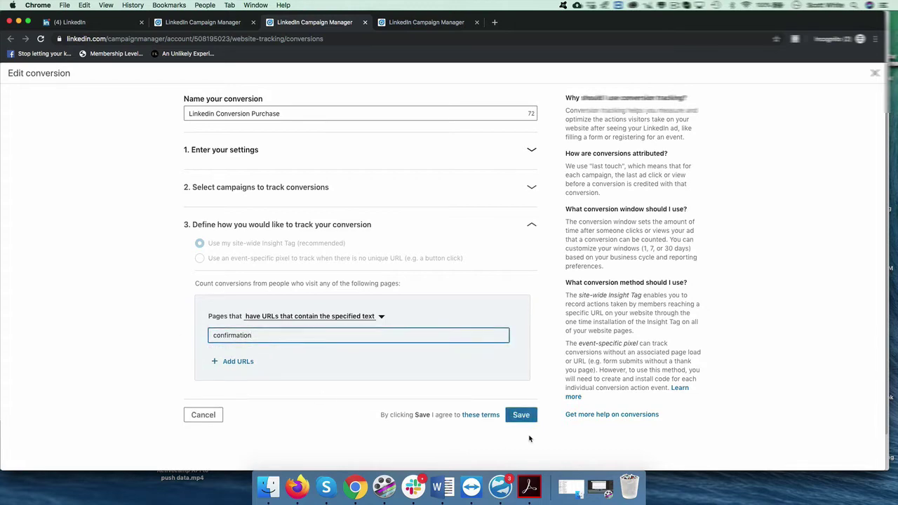
pyautogui.click(523, 417)
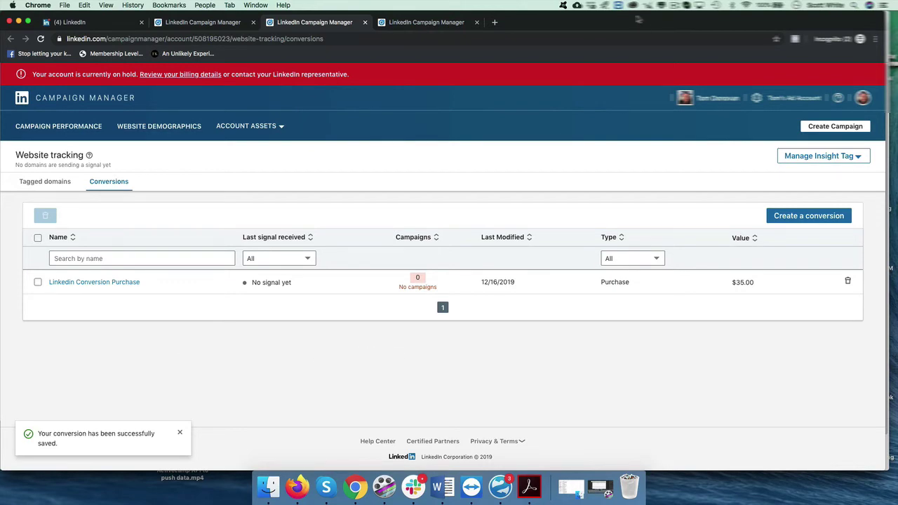
# Step: Return to the lead generation campaign and change its daily budget from $50 to $15
pyautogui.press('super+w')
pyautogui.press('super+w')
pyautogui.scroll(-5, 412, 260)
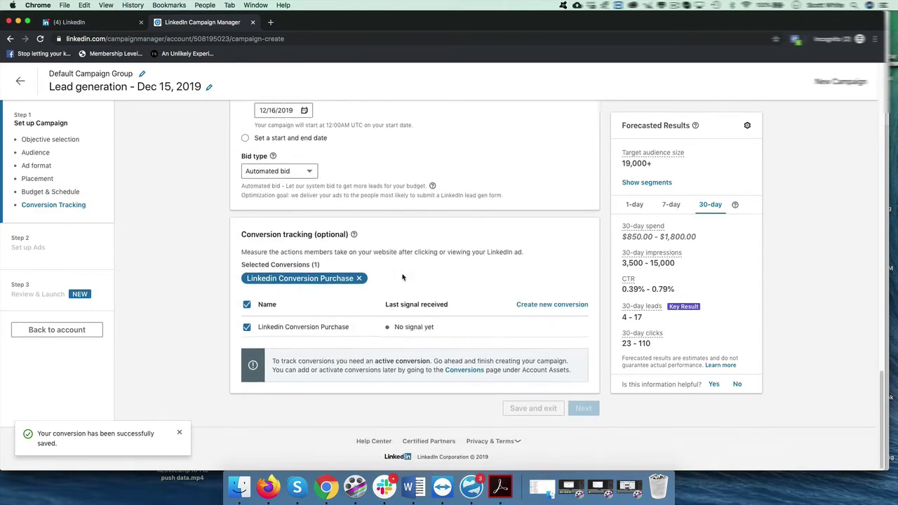
pyautogui.scroll(5, 402, 279)
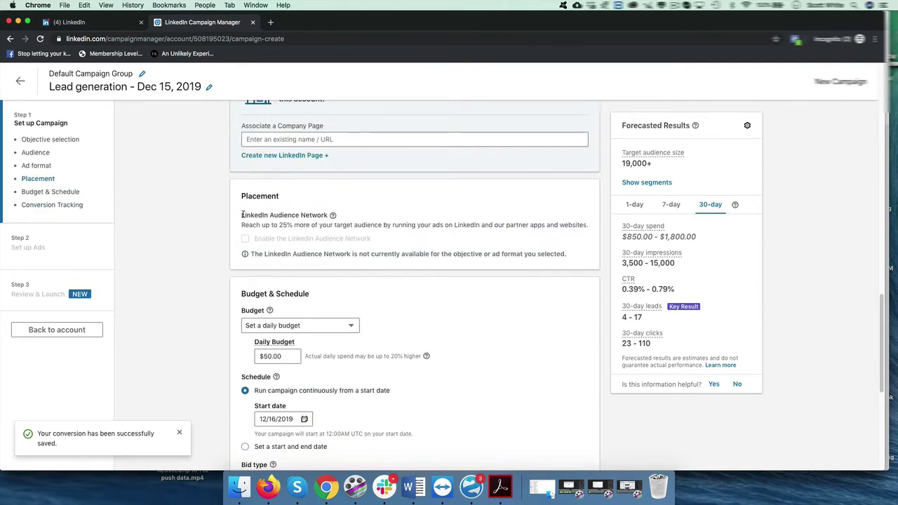
pyautogui.scroll(-1, 510, 302)
pyautogui.scroll(-2, 510, 301)
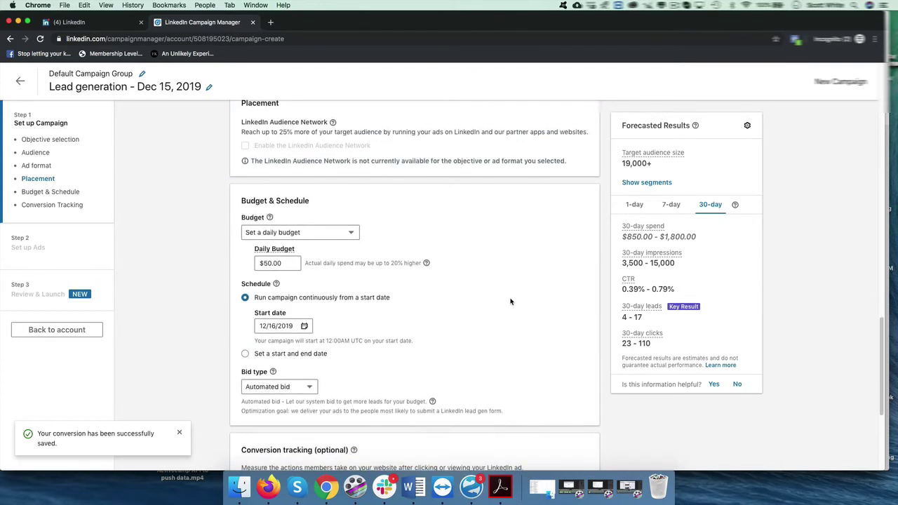
pyautogui.click(265, 263)
pyautogui.click(423, 281)
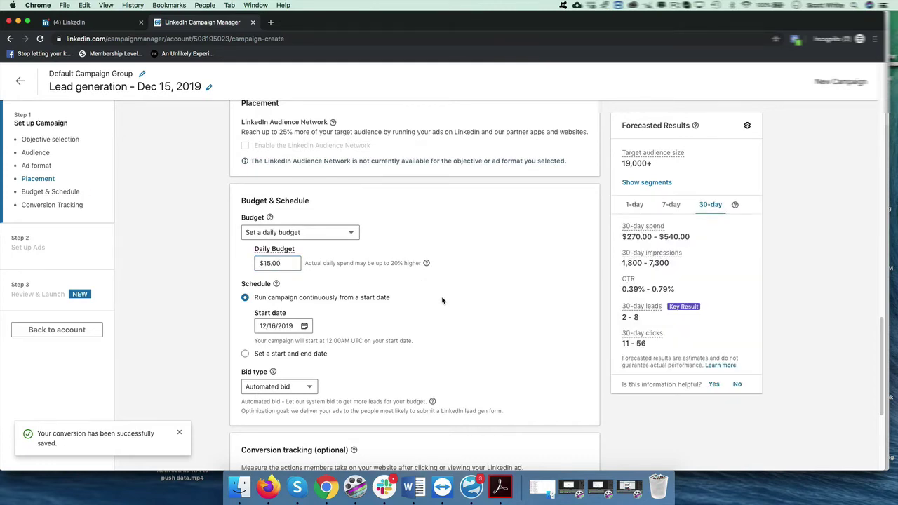
pyautogui.scroll(-3, 495, 280)
pyautogui.scroll(-3, 430, 308)
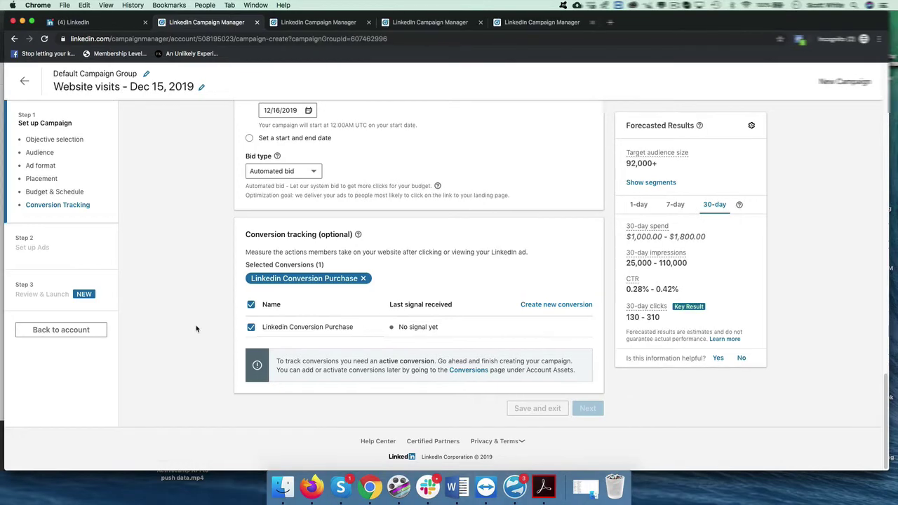
# Step: Search 'Folopin' as the Website visits campaign's company page and, finding none, go create one
pyautogui.scroll(4, 348, 370)
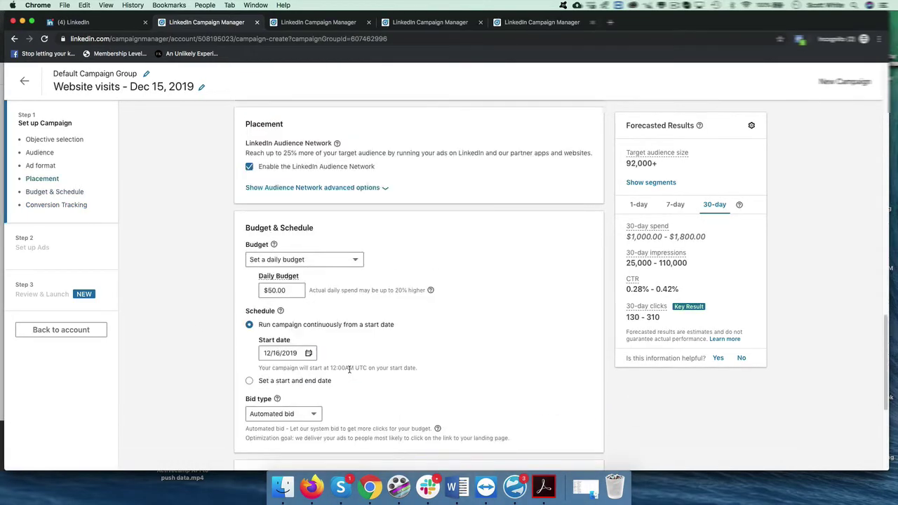
pyautogui.scroll(2, 316, 280)
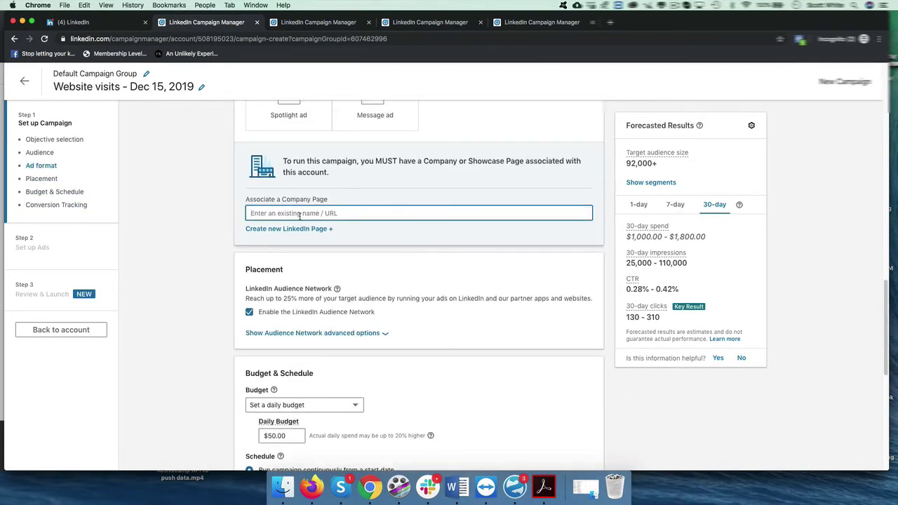
pyautogui.write('F')
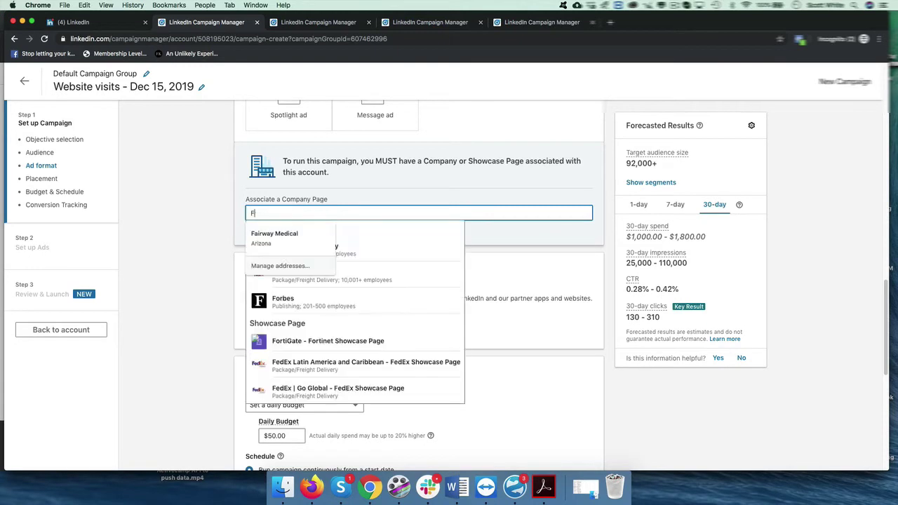
pyautogui.write('olopin')
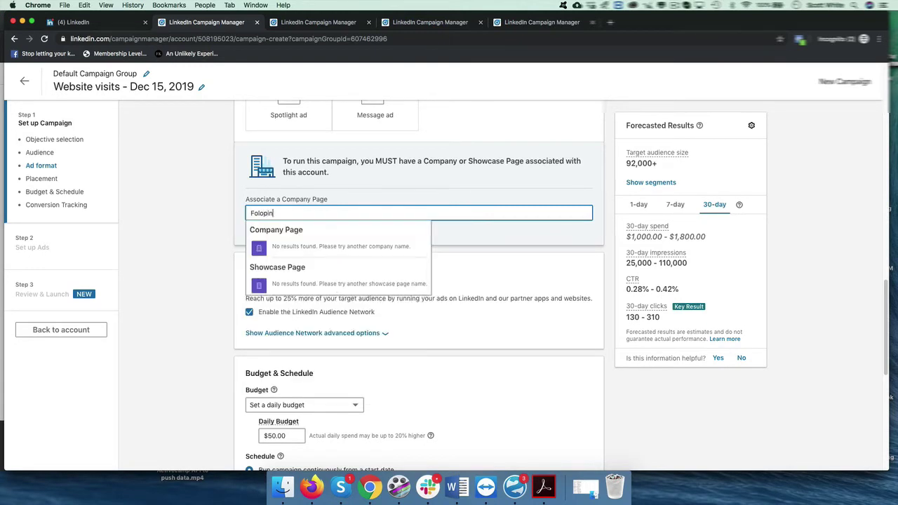
pyautogui.click(302, 247)
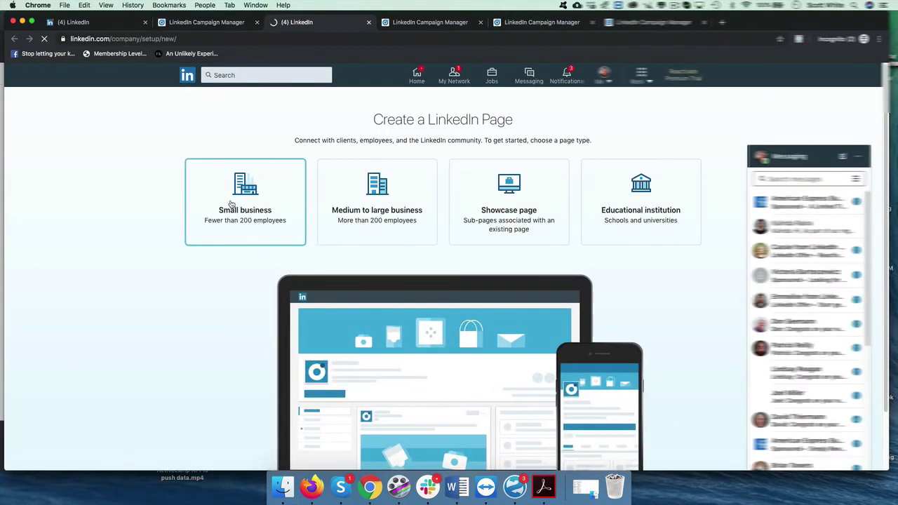
# Step: Choose a small business page named 'Push Data' with website 'data'
pyautogui.click(246, 201)
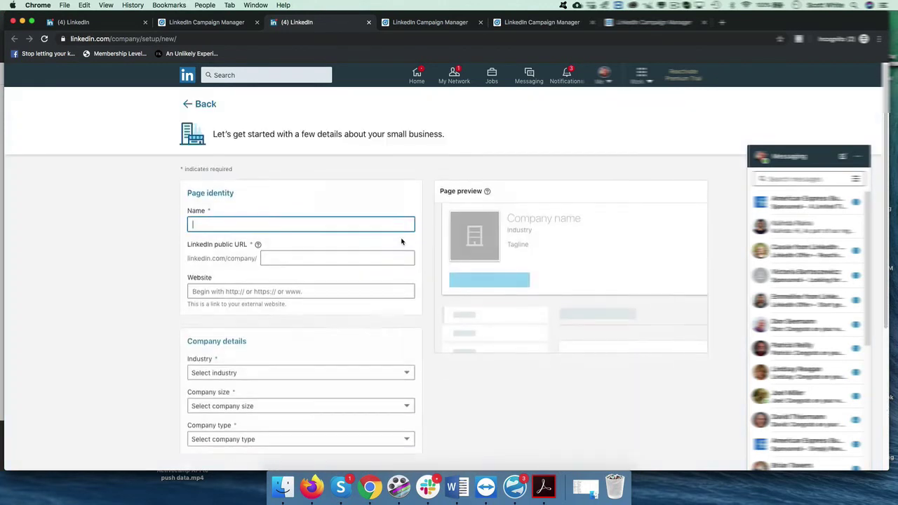
pyautogui.write('Push')
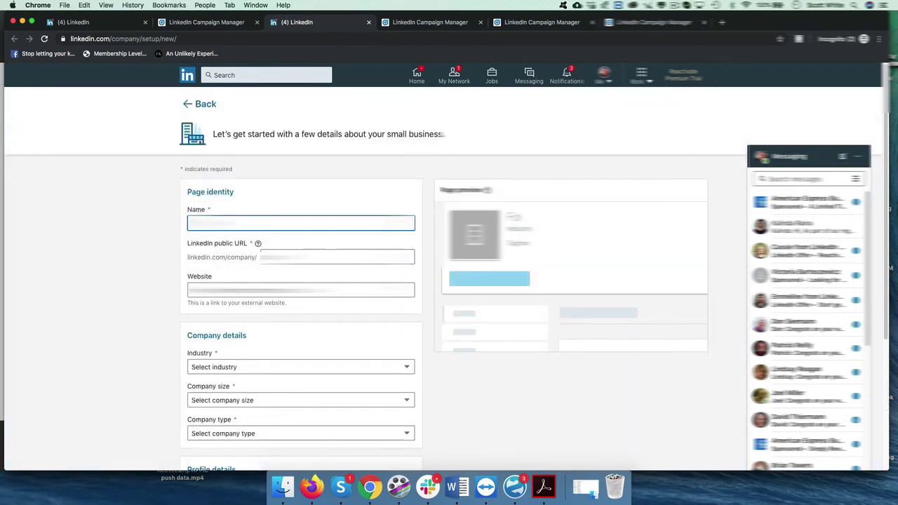
pyautogui.write(' Data')
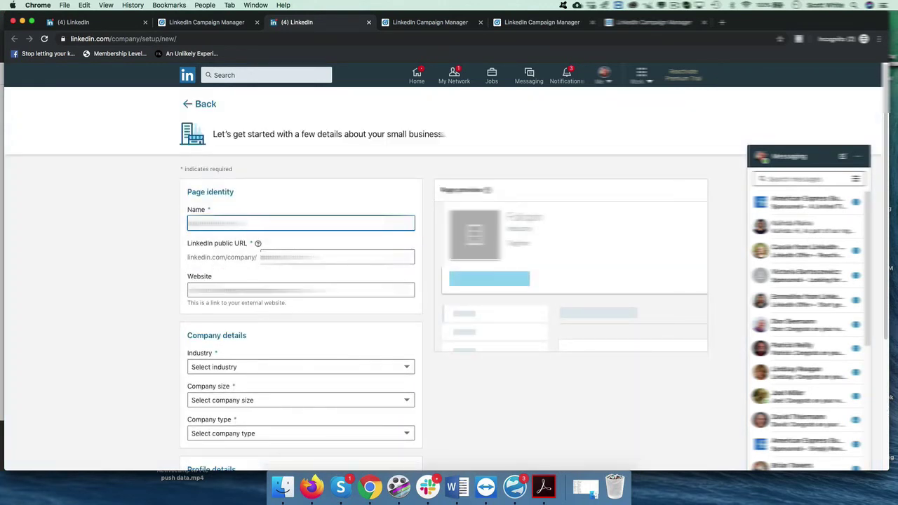
pyautogui.press('Tab')
pyautogui.press('Tab')
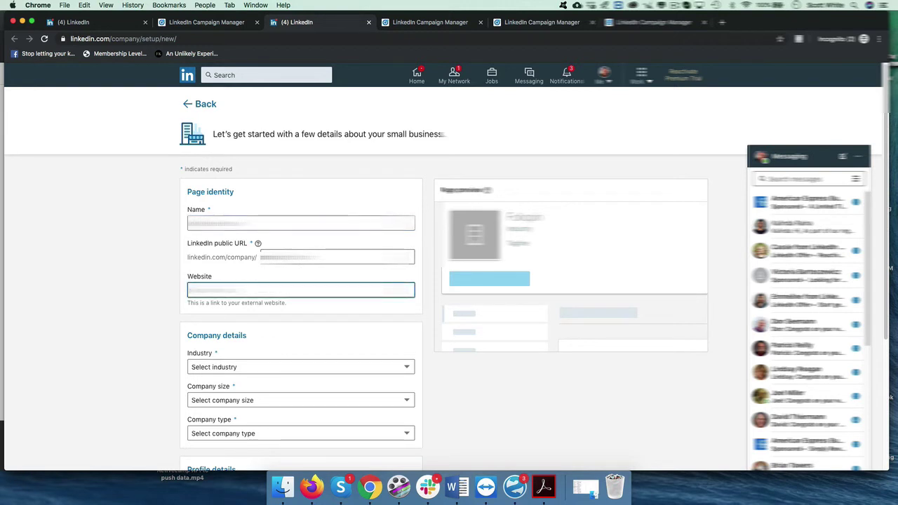
pyautogui.write('data')
# Step: Set the page's industry to Marketing & Advertising
pyautogui.click(242, 367)
pyautogui.scroll(-1, 246, 371)
pyautogui.scroll(-2, 253, 383)
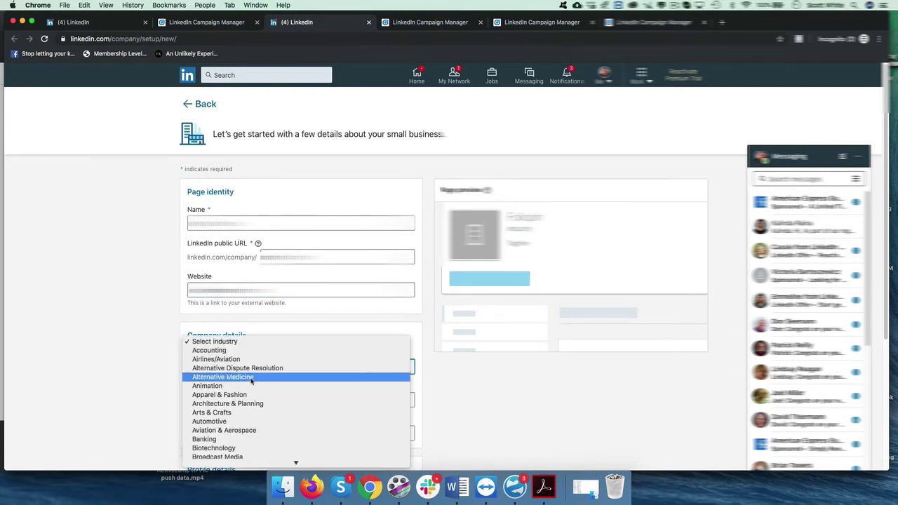
pyautogui.scroll(-1, 265, 394)
pyautogui.scroll(-2, 264, 392)
pyautogui.scroll(-2, 260, 421)
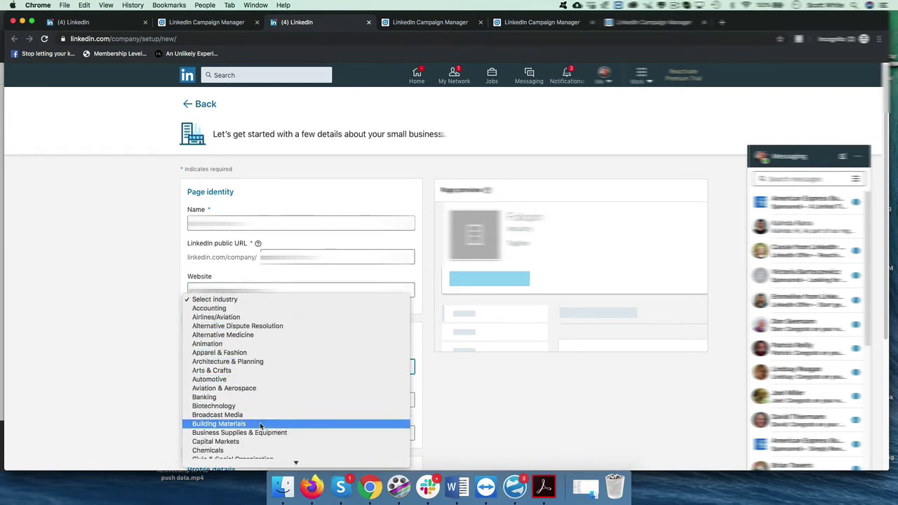
pyautogui.scroll(-5, 260, 426)
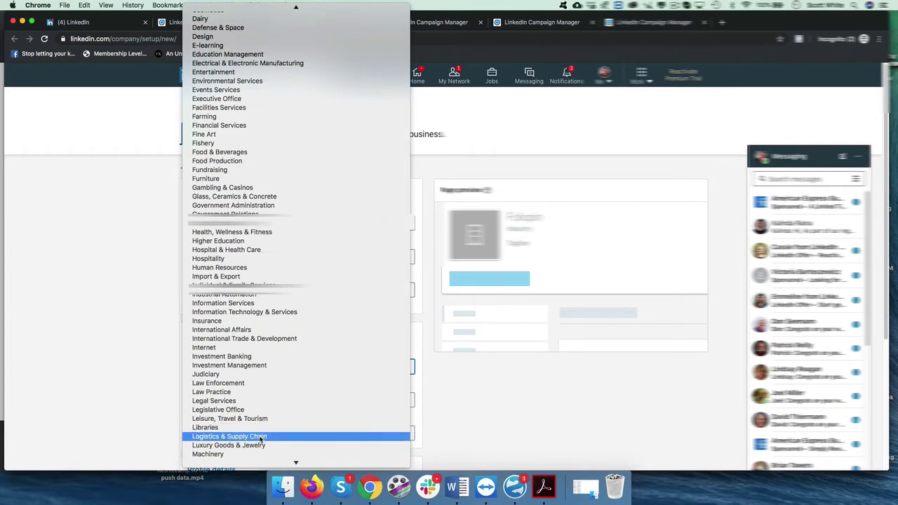
pyautogui.scroll(-2, 259, 435)
pyautogui.click(264, 448)
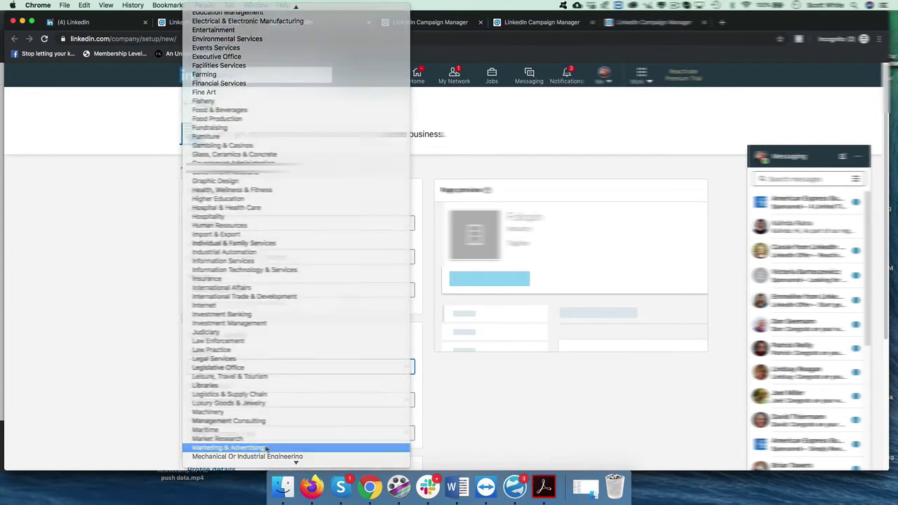
# Step: Set company size to 2–10 employees and company type to Partnership
pyautogui.scroll(-3, 238, 365)
pyautogui.click(292, 276)
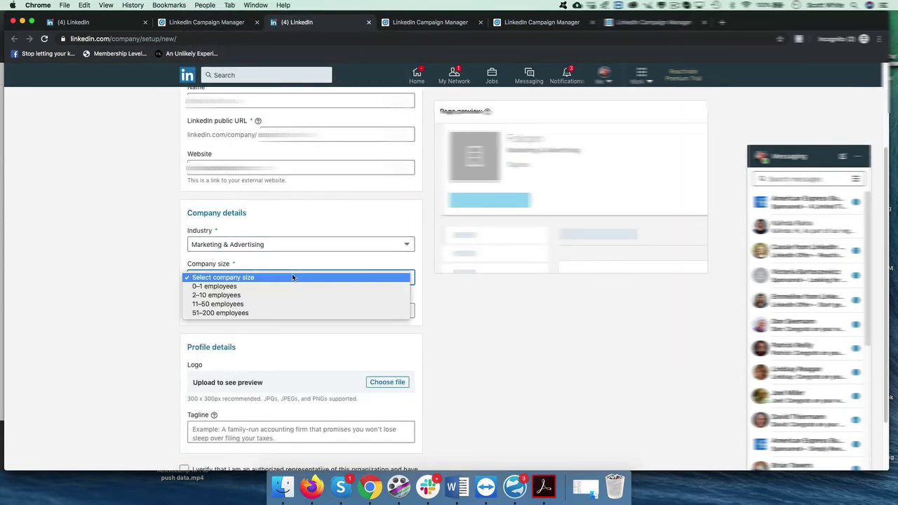
pyautogui.click(284, 296)
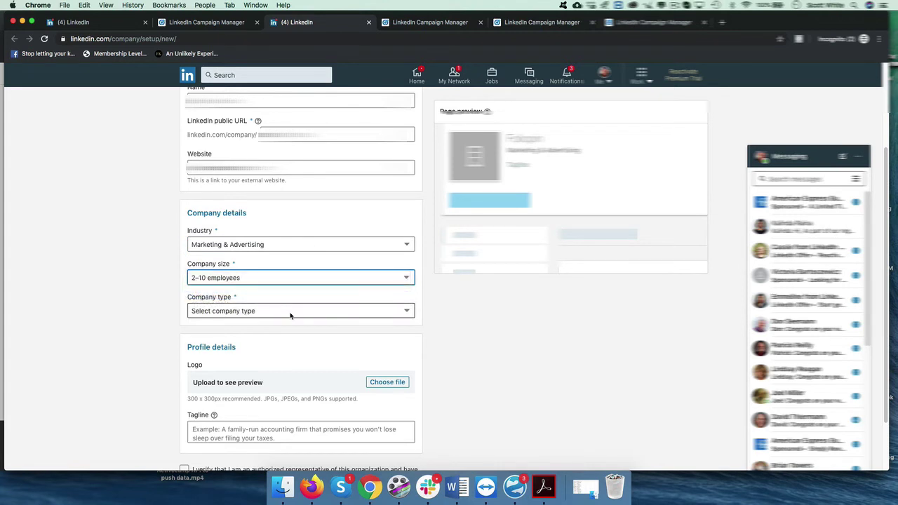
pyautogui.click(294, 314)
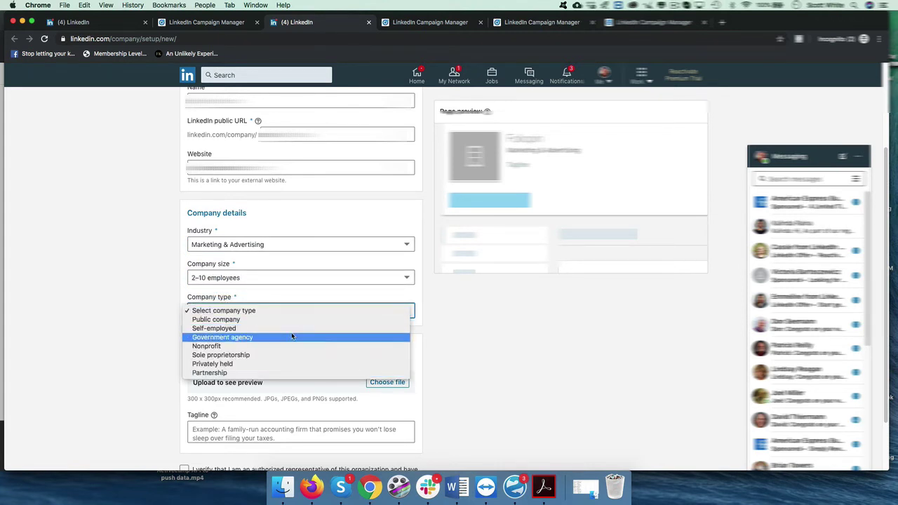
pyautogui.click(266, 373)
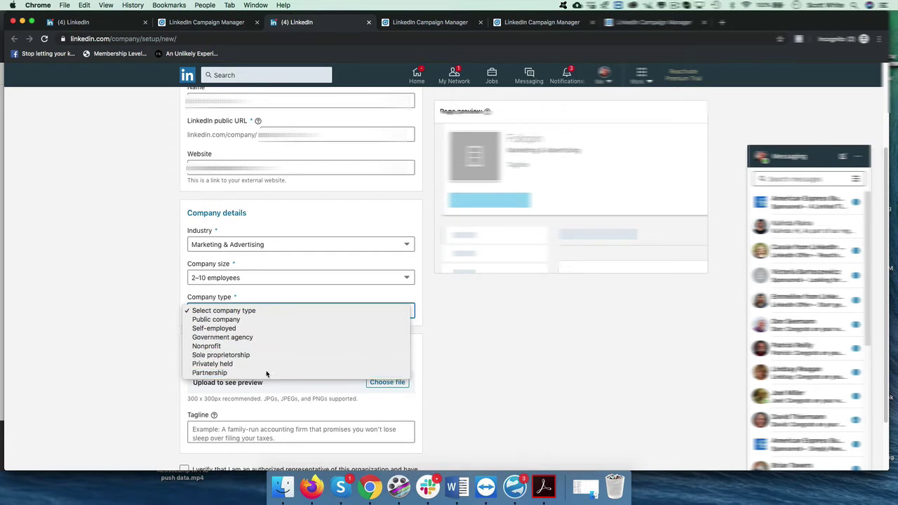
# Step: Add the tagline 'Foliopin Where We Let Your Customers Know Where you Been' and create the page
pyautogui.scroll(-1, 227, 364)
pyautogui.scroll(-2, 227, 364)
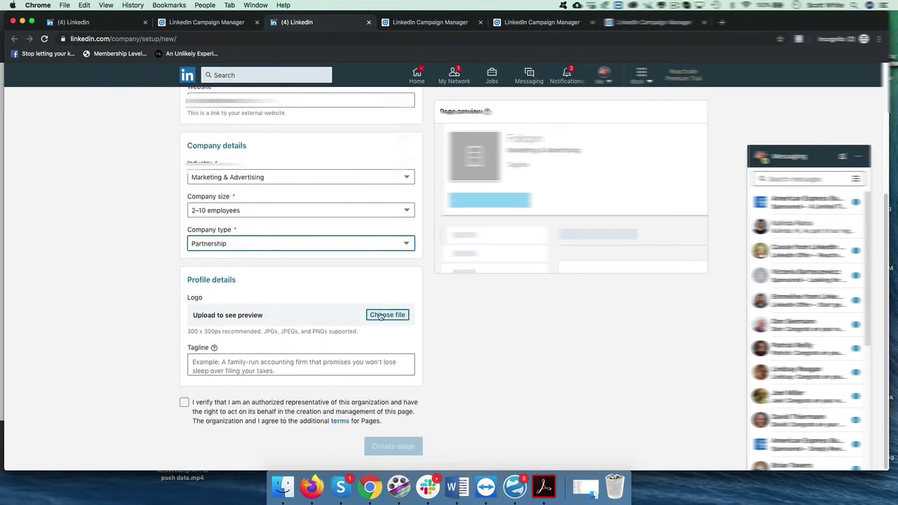
pyautogui.click(208, 365)
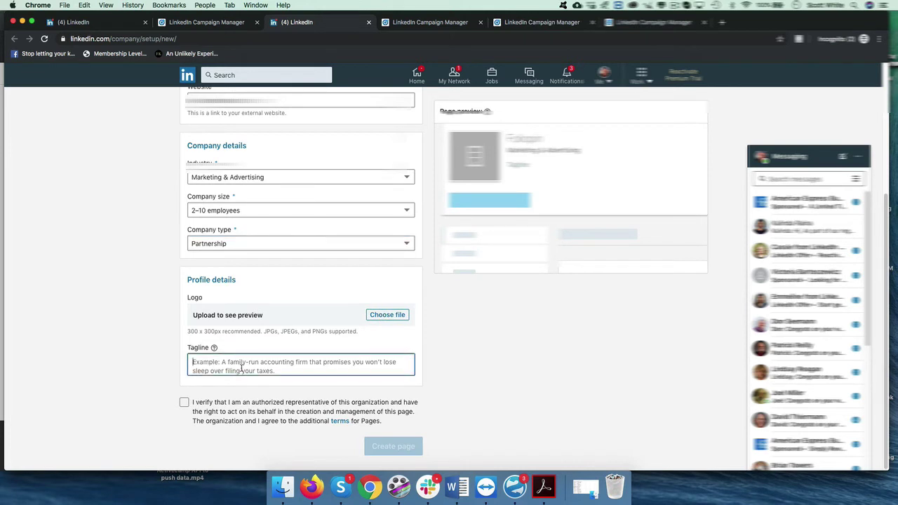
pyautogui.write('Foliopin Where We Let Your Customers Know Where you Been.')
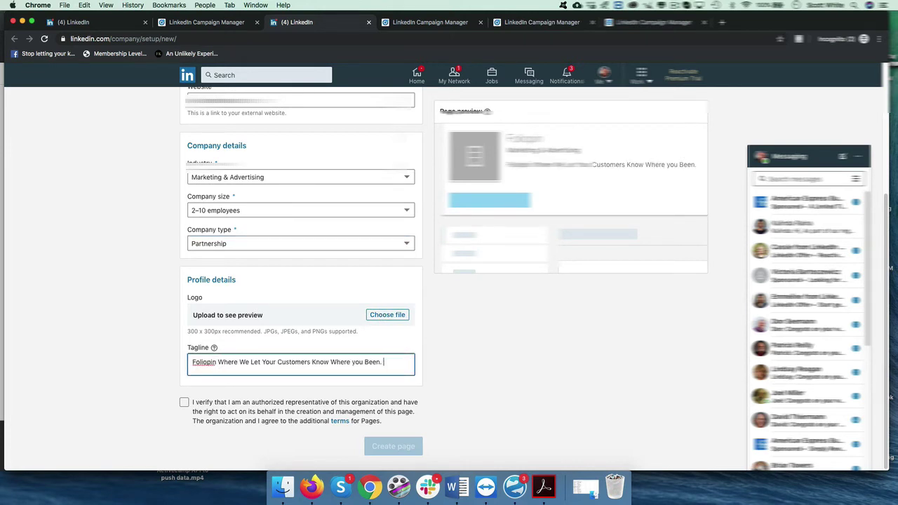
pyautogui.click(184, 402)
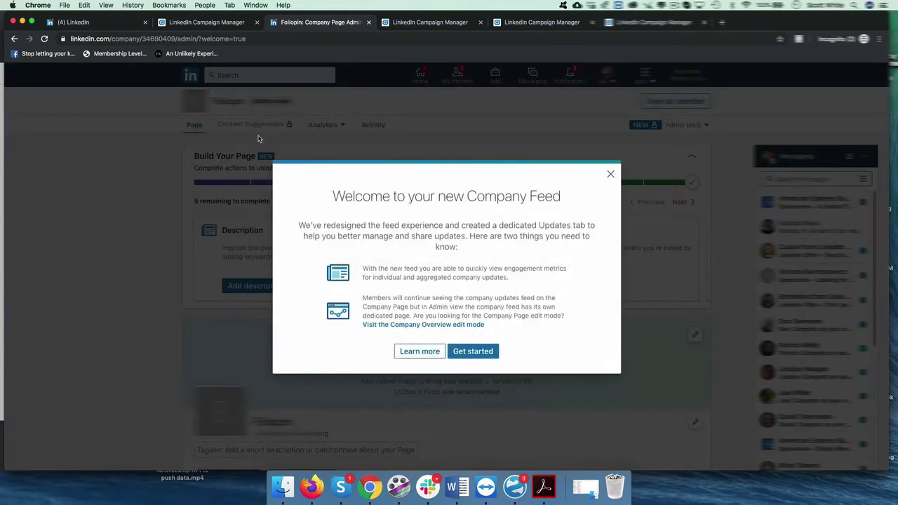
pyautogui.click(473, 353)
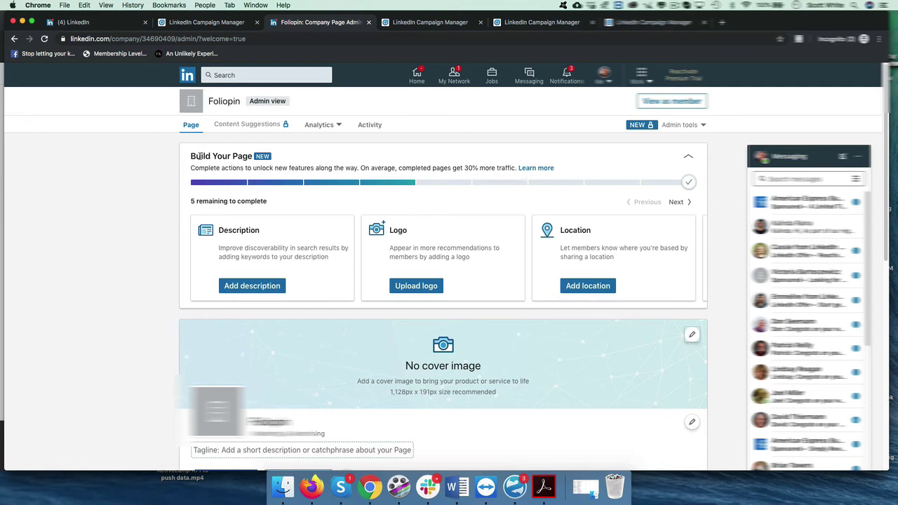
# Step: Go back to the campaign and search for the company page again
pyautogui.scroll(-5, 343, 211)
pyautogui.scroll(5, 344, 224)
pyautogui.scroll(-3, 344, 228)
pyautogui.click(208, 22)
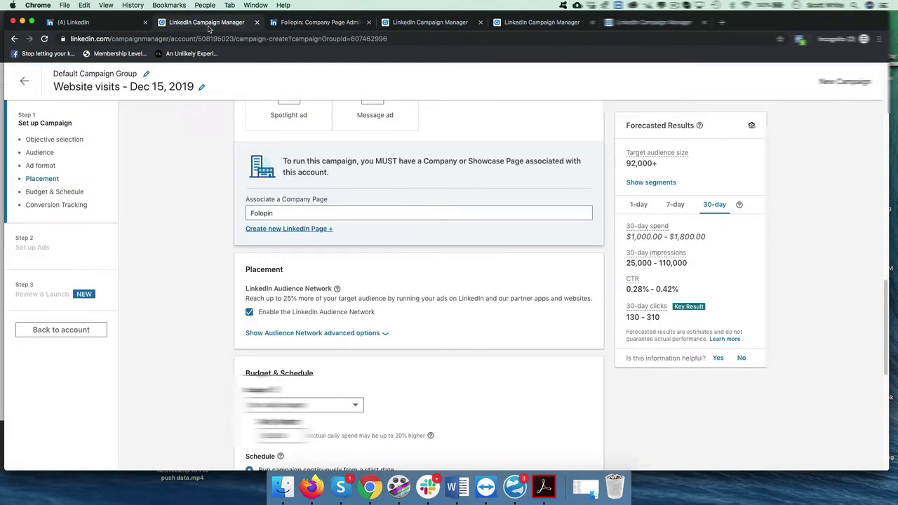
pyautogui.click(306, 213)
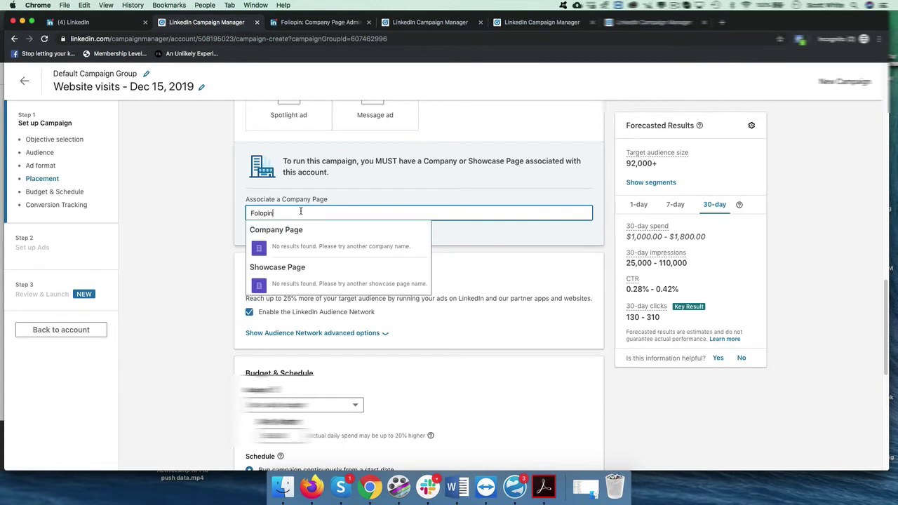
# Step: Replace the misspelled company page with Foliopin and confirm the association
pyautogui.doubleClick(300, 210)
pyautogui.write('fol')
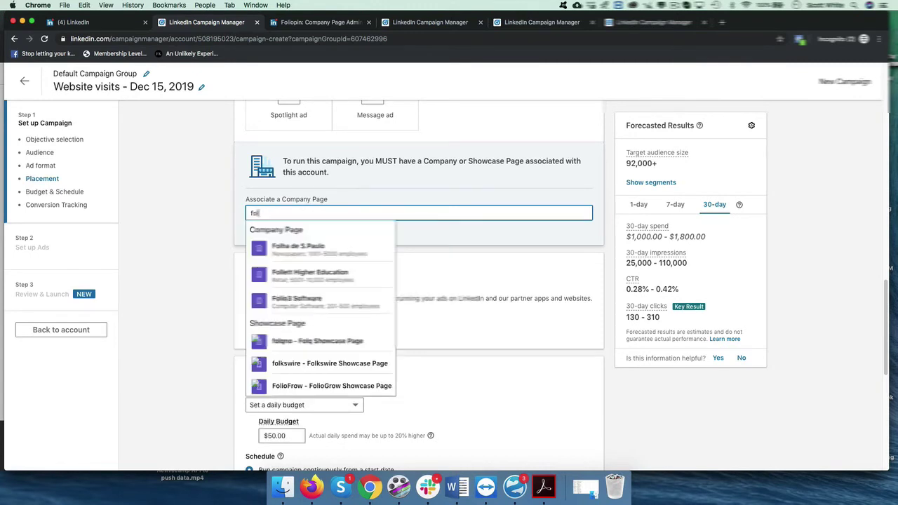
pyautogui.write('iopin')
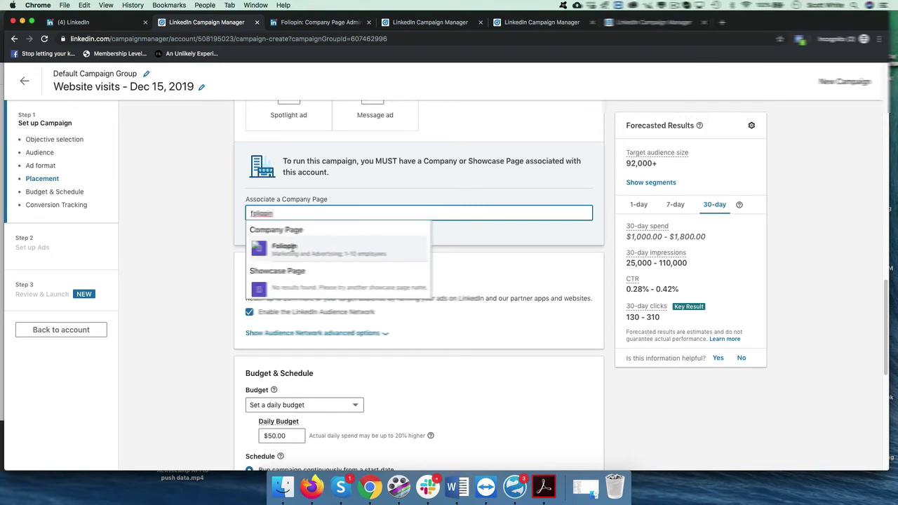
pyautogui.click(293, 244)
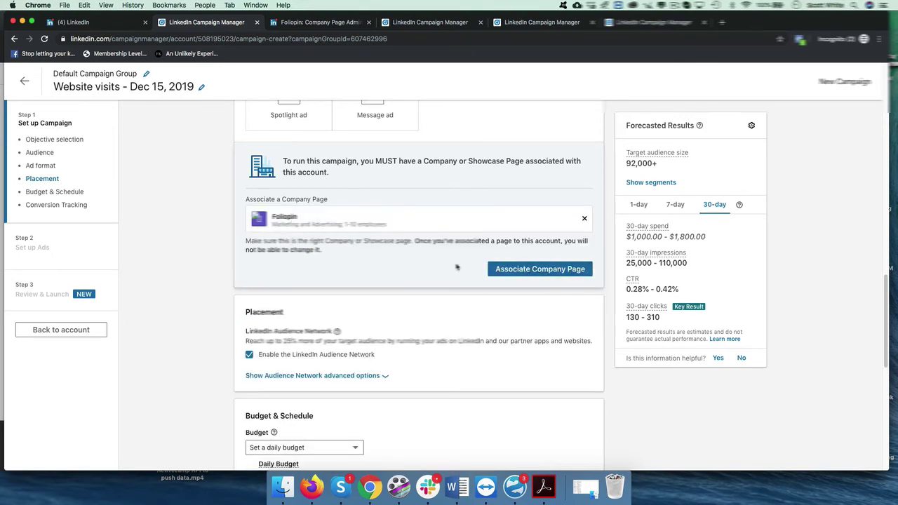
pyautogui.scroll(3, 538, 351)
pyautogui.click(537, 351)
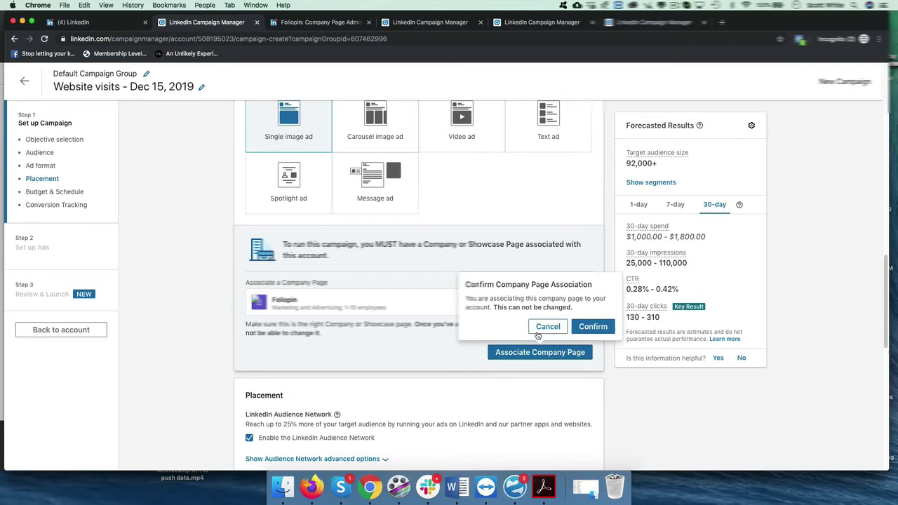
pyautogui.click(592, 326)
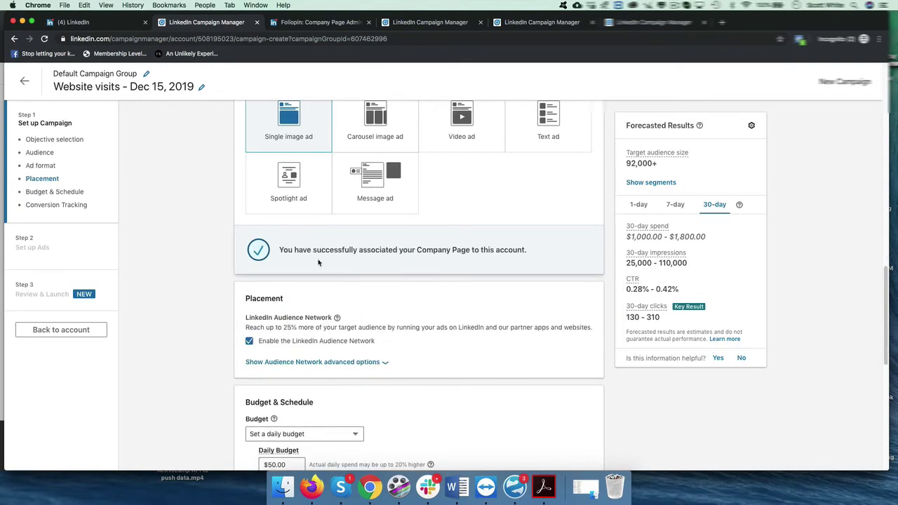
# Step: Advance the Website visits campaign setup to the conversion tracking step
pyautogui.scroll(-10, 351, 294)
pyautogui.scroll(10, 370, 279)
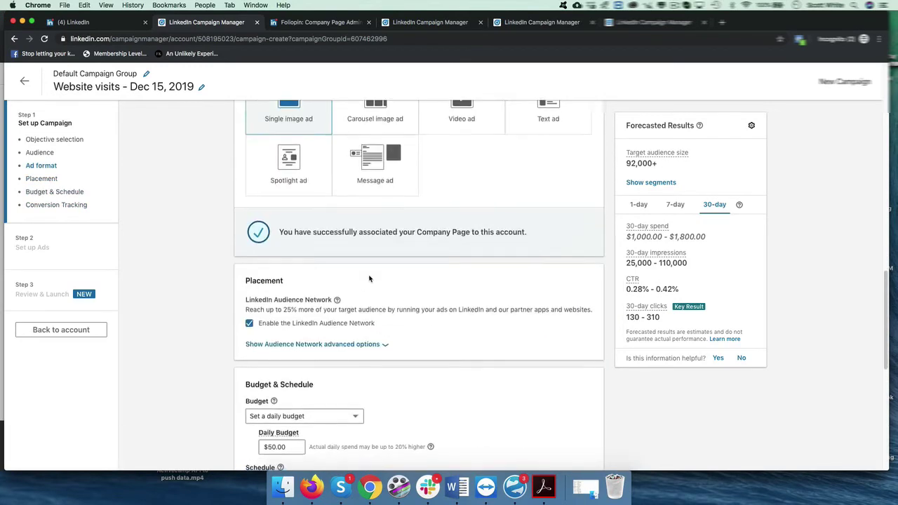
pyautogui.scroll(-10, 369, 278)
pyautogui.click(588, 408)
pyautogui.click(644, 383)
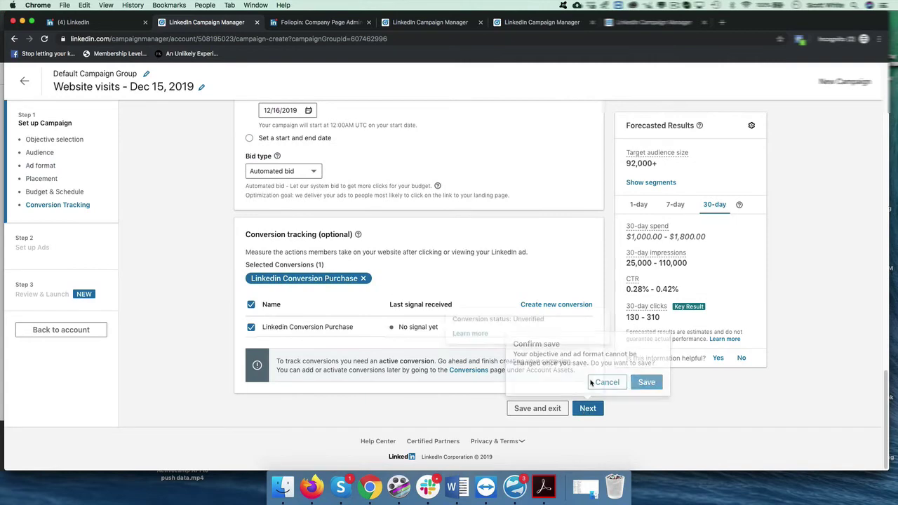
pyautogui.click(588, 410)
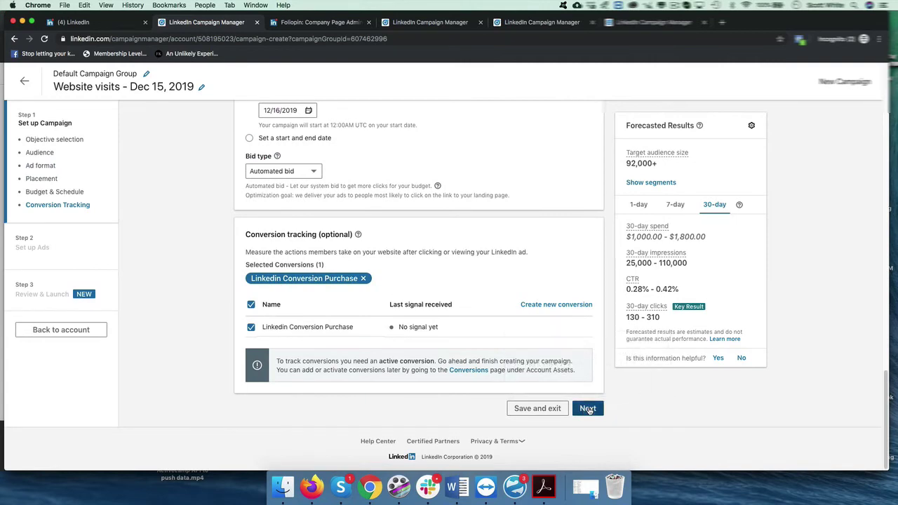
# Step: Save the Website visits campaign draft and return to the ad account overview
pyautogui.click(649, 383)
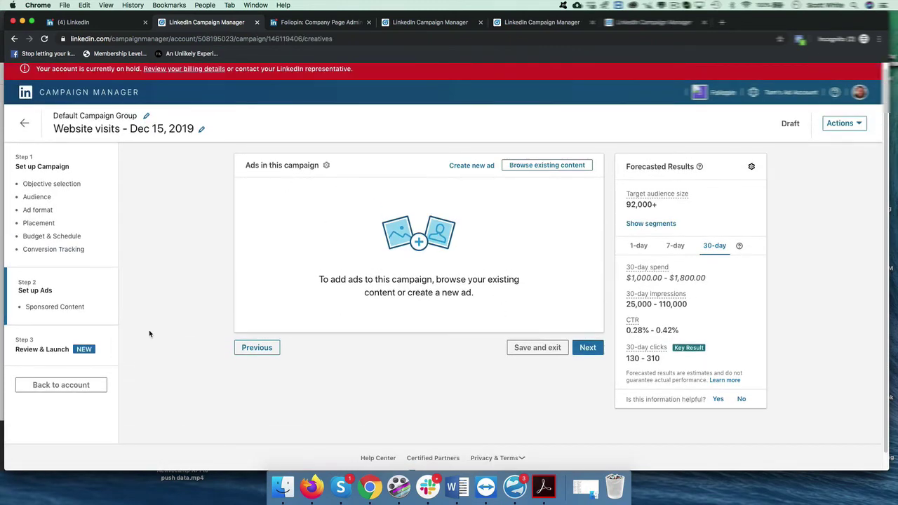
pyautogui.click(24, 131)
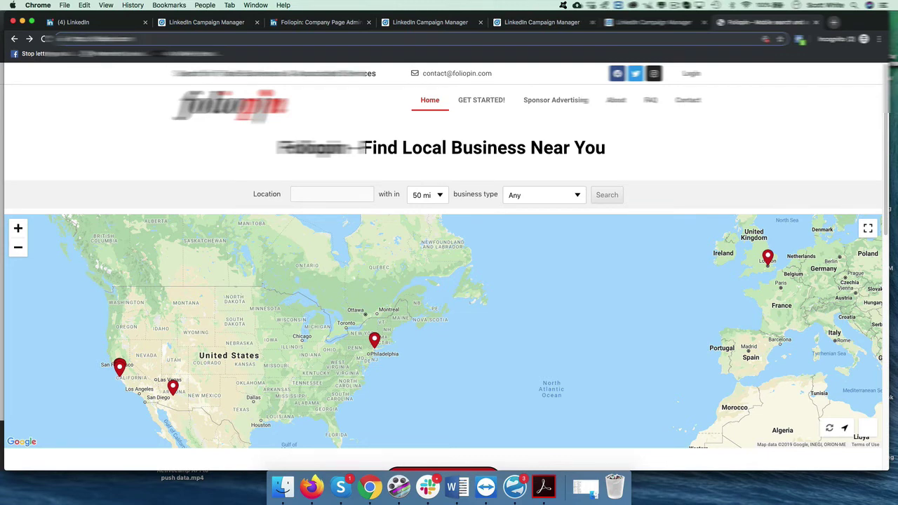
# Step: Load foliopin.com and log into its WordPress admin with the saved credentials
pyautogui.write('foliopin.com')
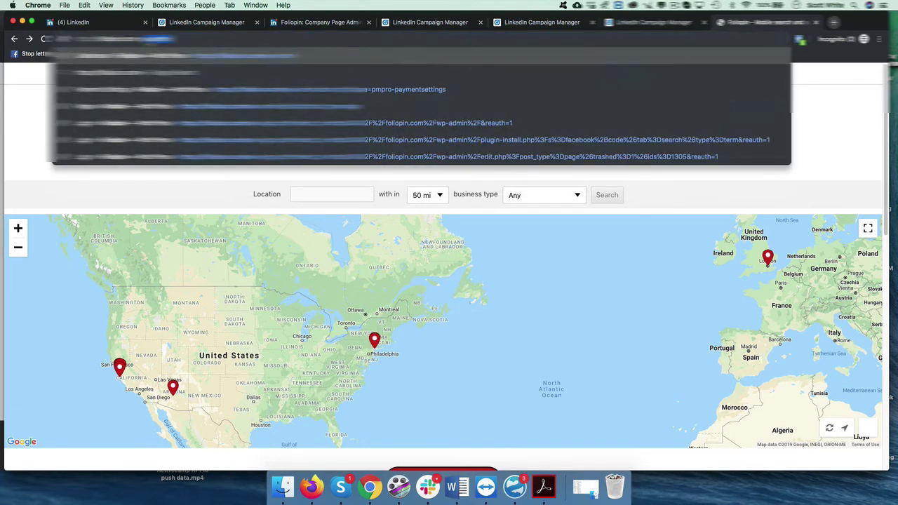
pyautogui.press('Return')
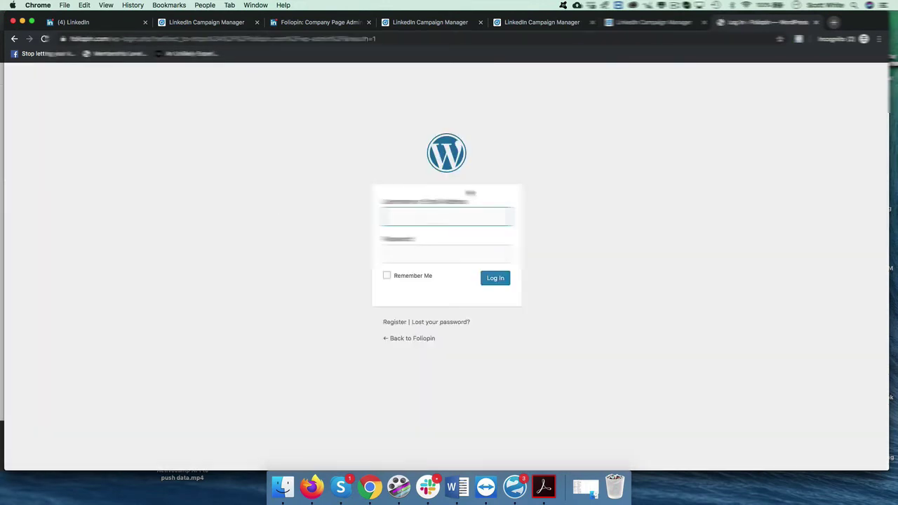
pyautogui.click(435, 215)
pyautogui.click(429, 240)
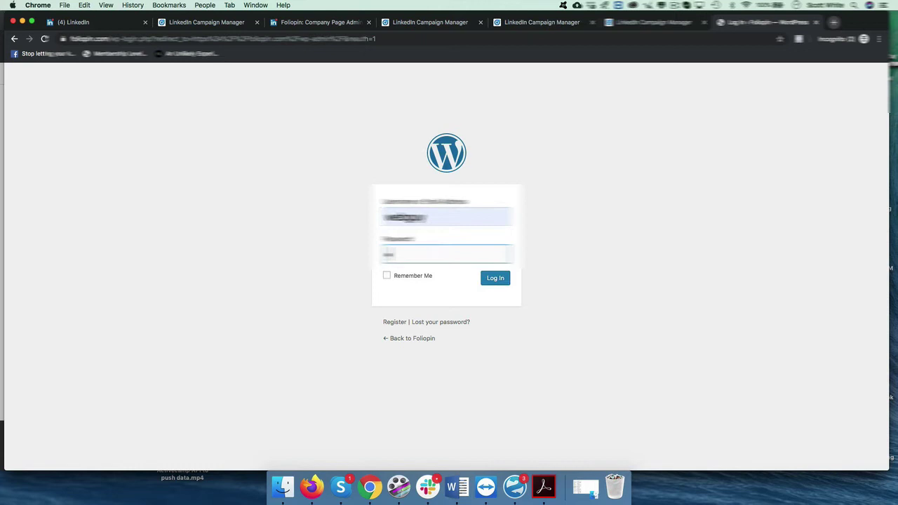
pyautogui.write('•••••••••••')
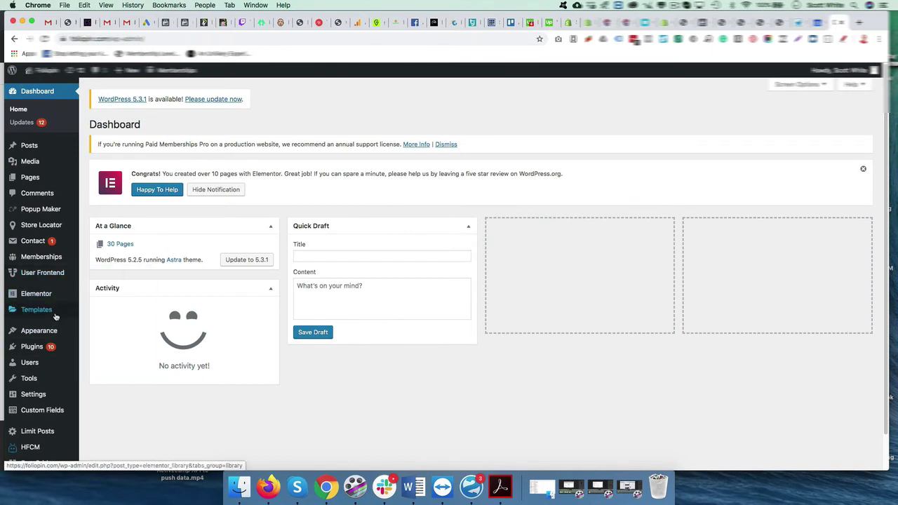
# Step: Search Plugins > Add New for 'header footer code'
pyautogui.click(103, 348)
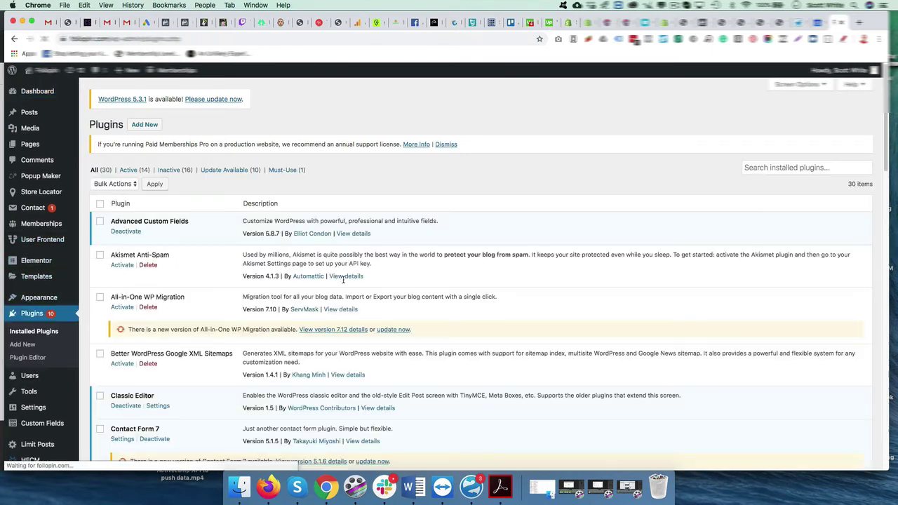
pyautogui.click(144, 125)
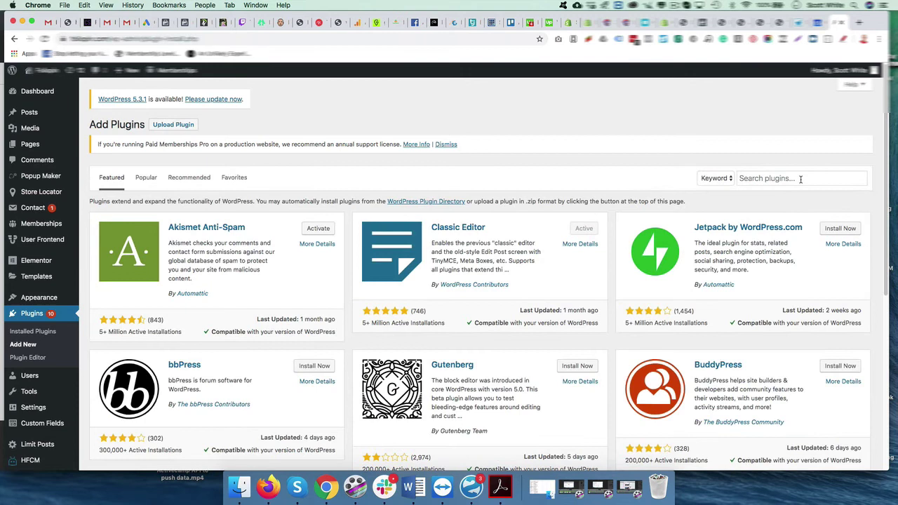
pyautogui.click(800, 178)
pyautogui.write('head')
pyautogui.press('Down')
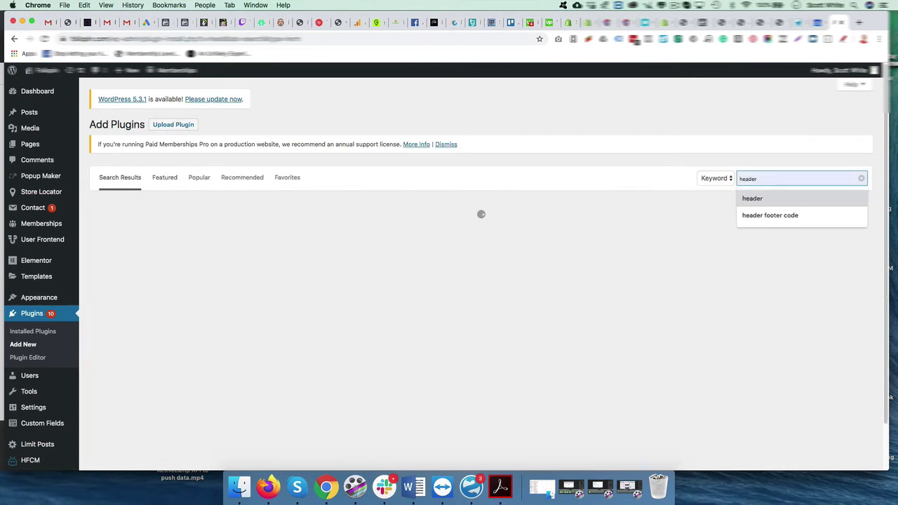
pyautogui.press('Down')
pyautogui.press('Return')
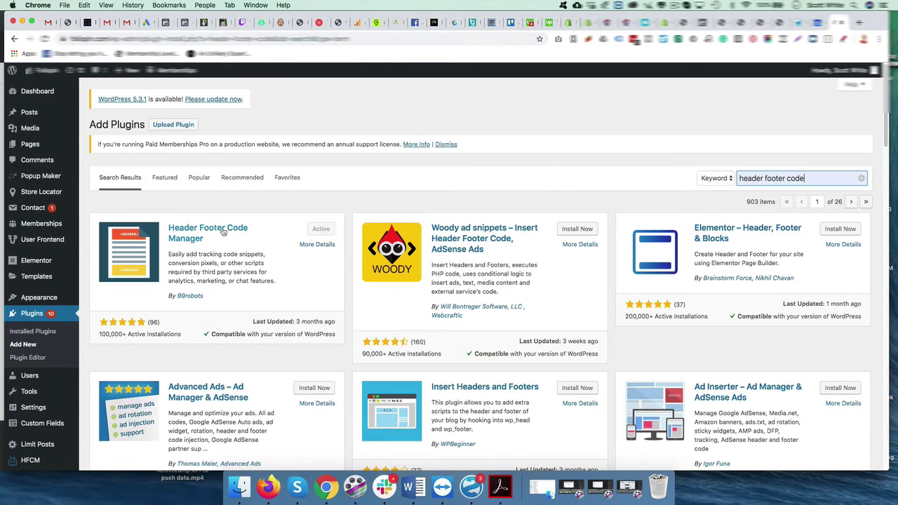
# Step: Check the results to confirm Header Footer Code Manager is already active
pyautogui.scroll(-1, 500, 345)
pyautogui.scroll(-3, 499, 345)
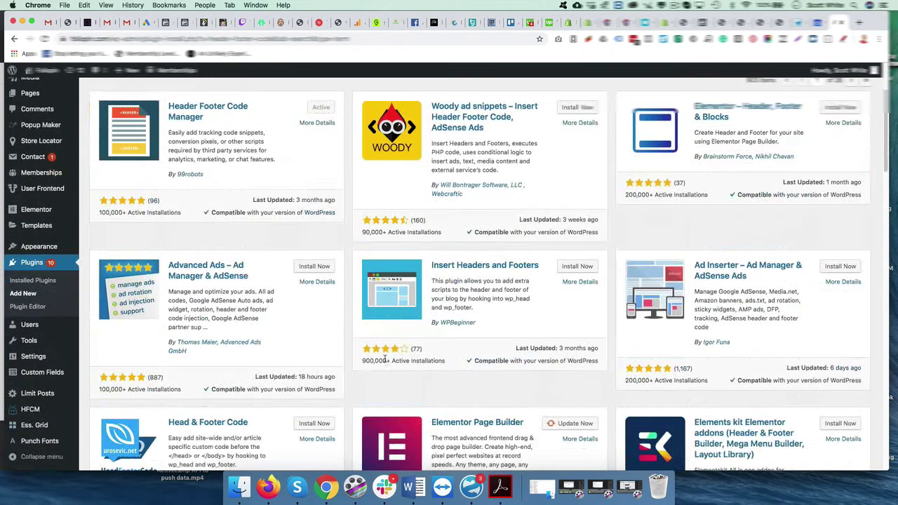
pyautogui.scroll(3, 353, 379)
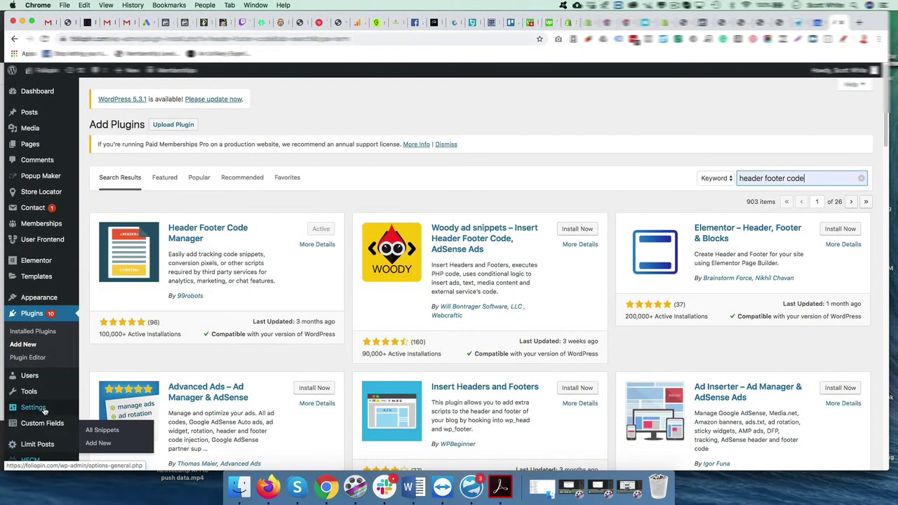
pyautogui.scroll(-3, 28, 414)
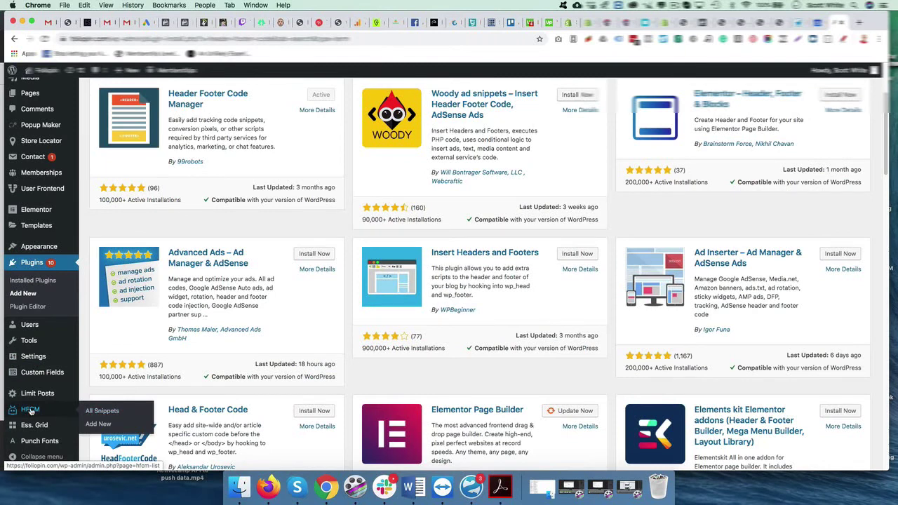
# Step: Start a new HFCM snippet named 'Linkedin Pixel Code' with Location set to Footer
pyautogui.click(103, 411)
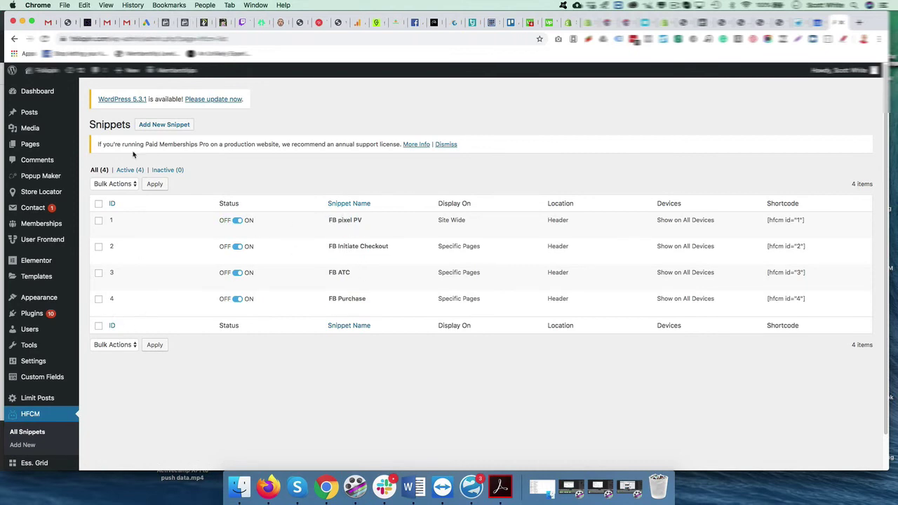
pyautogui.click(172, 125)
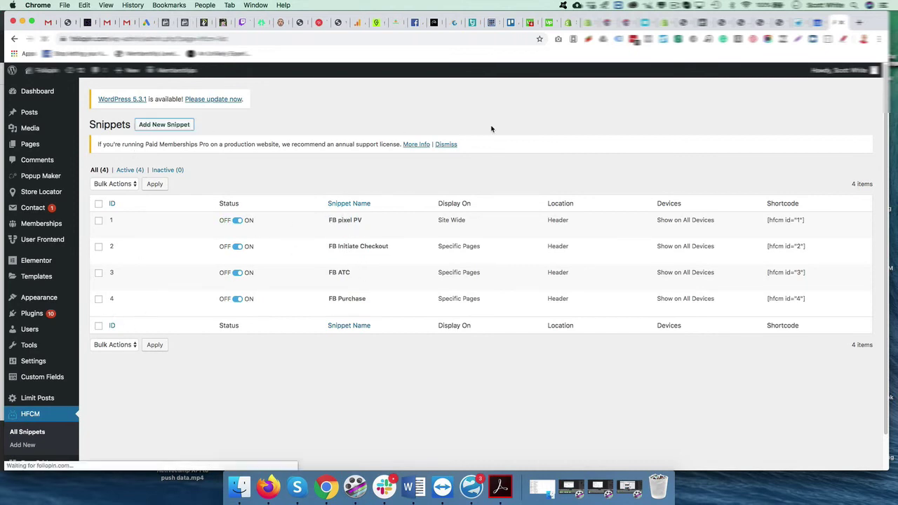
pyautogui.click(268, 175)
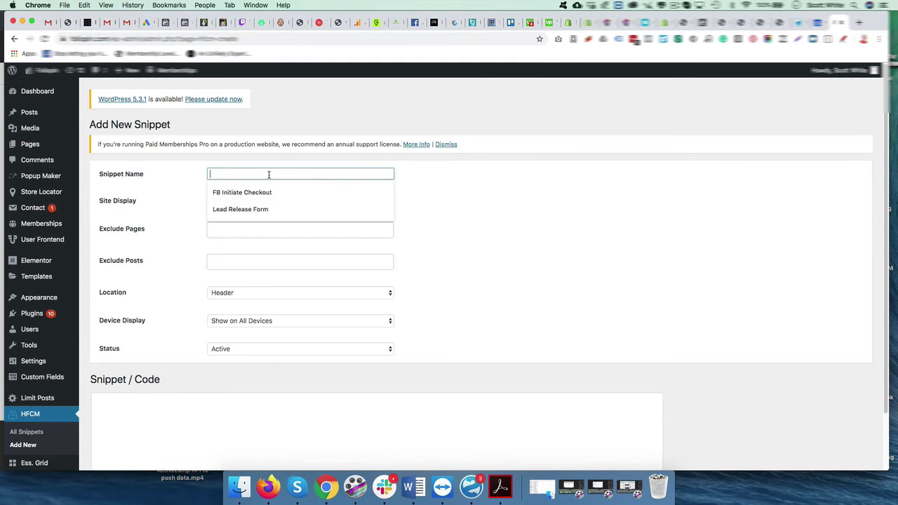
pyautogui.write('Linkedin Pixel Code')
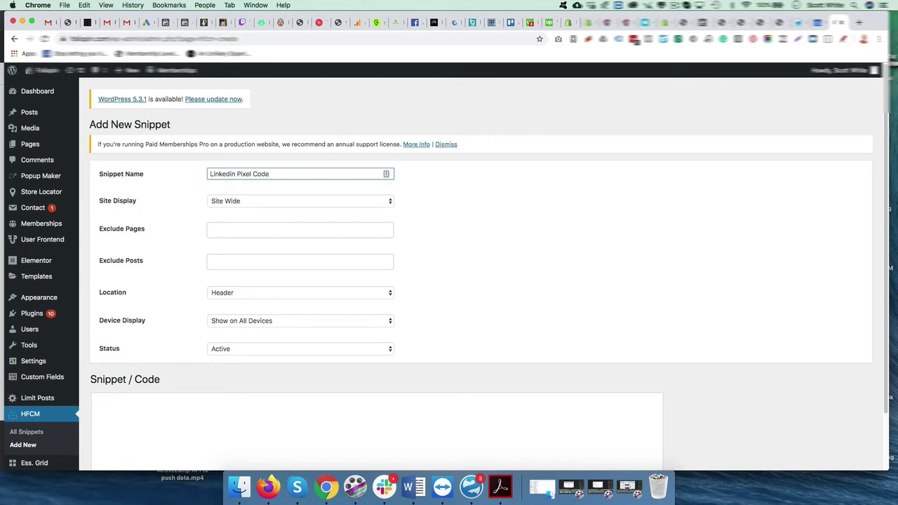
pyautogui.scroll(-1, 216, 290)
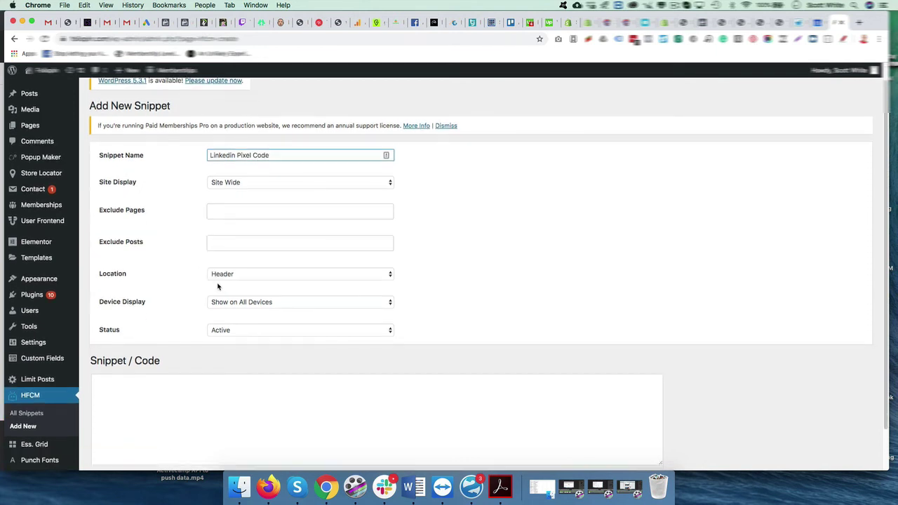
pyautogui.click(272, 269)
pyautogui.click(250, 285)
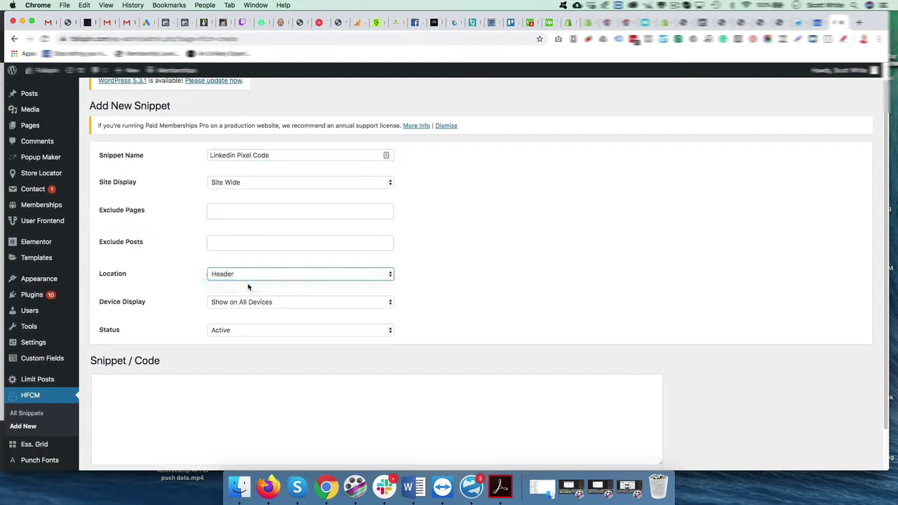
# Step: Paste the LinkedIn Insight Tag code into the snippet and save it
pyautogui.scroll(-2, 228, 343)
pyautogui.click(253, 343)
pyautogui.hotkey('ctrl', 'v')
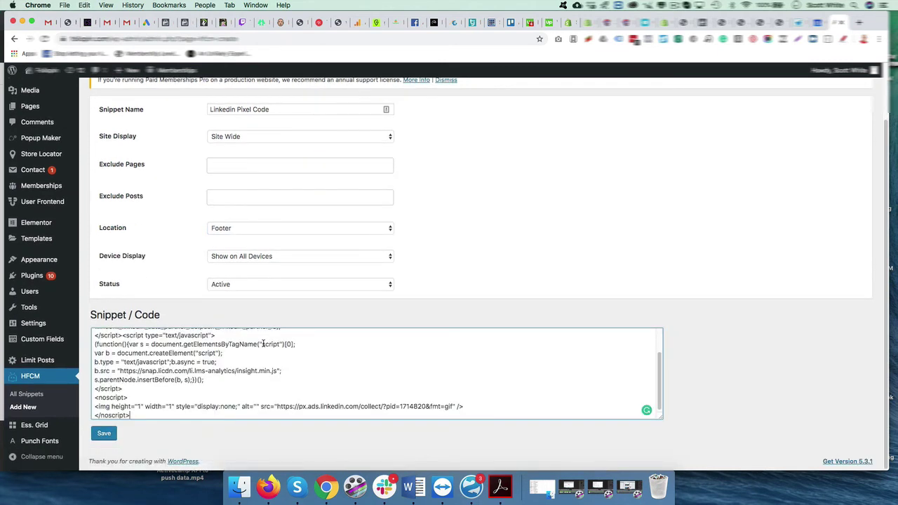
pyautogui.scroll(2, 214, 384)
pyautogui.scroll(2, 216, 381)
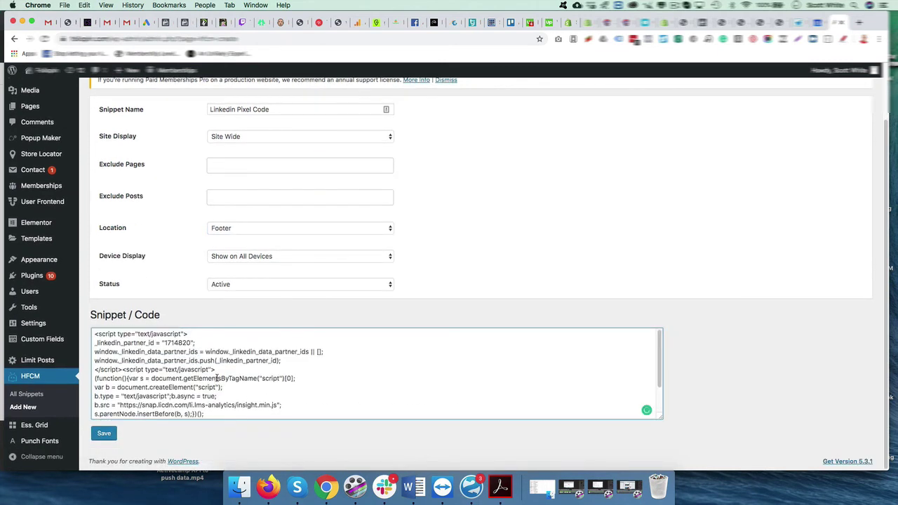
pyautogui.click(114, 433)
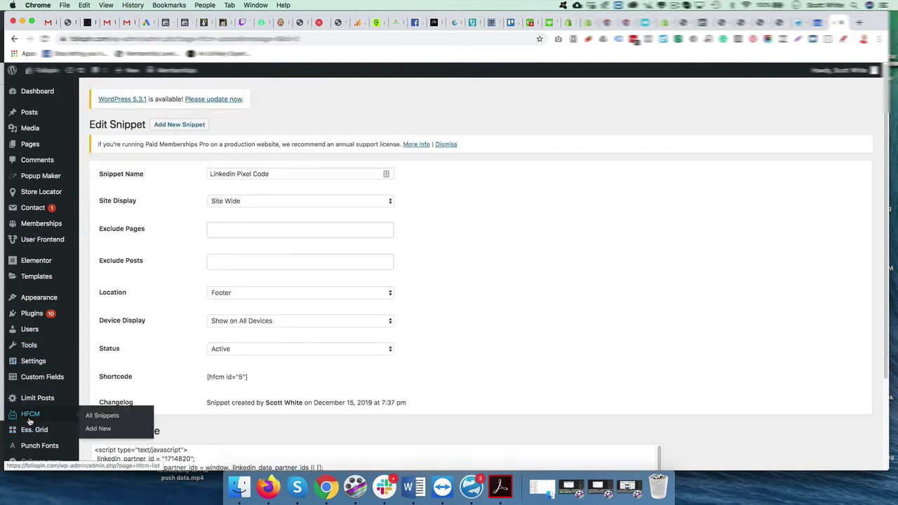
# Step: Verify 'Linkedin Pixel Code' in HFCM's All Snippets, then return to LinkedIn's Insight Tag page
pyautogui.click(88, 414)
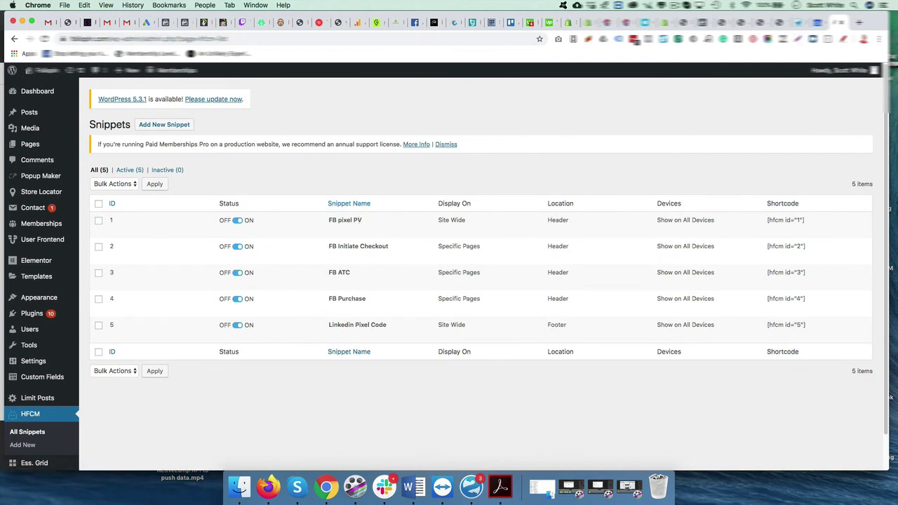
pyautogui.press('super+grave')
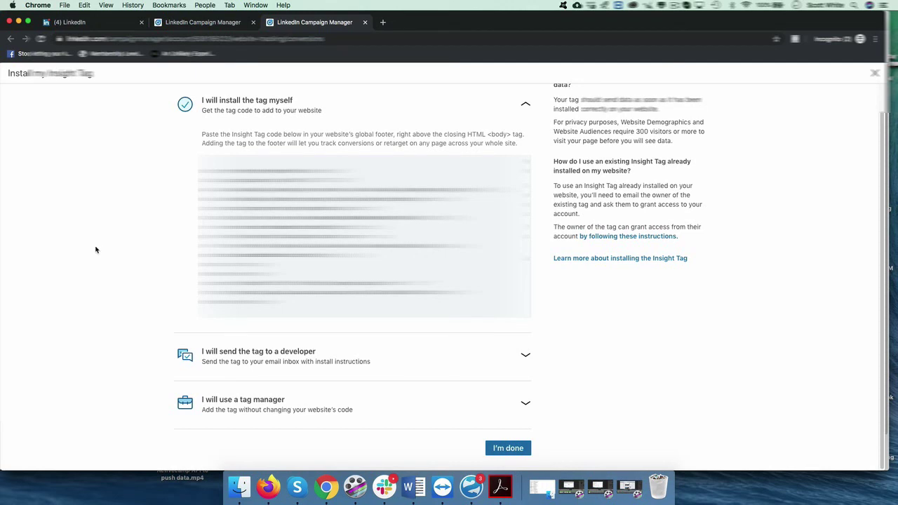
pyautogui.scroll(1, 111, 226)
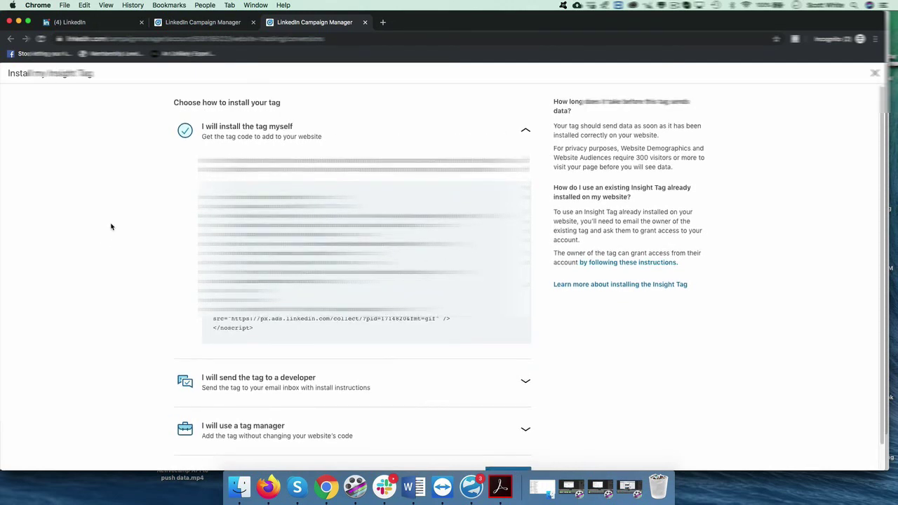
pyautogui.scroll(-1, 111, 226)
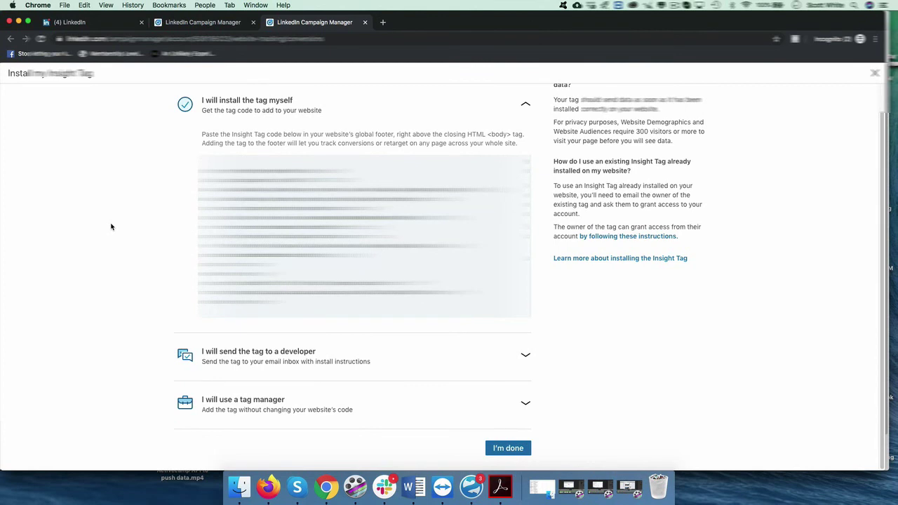